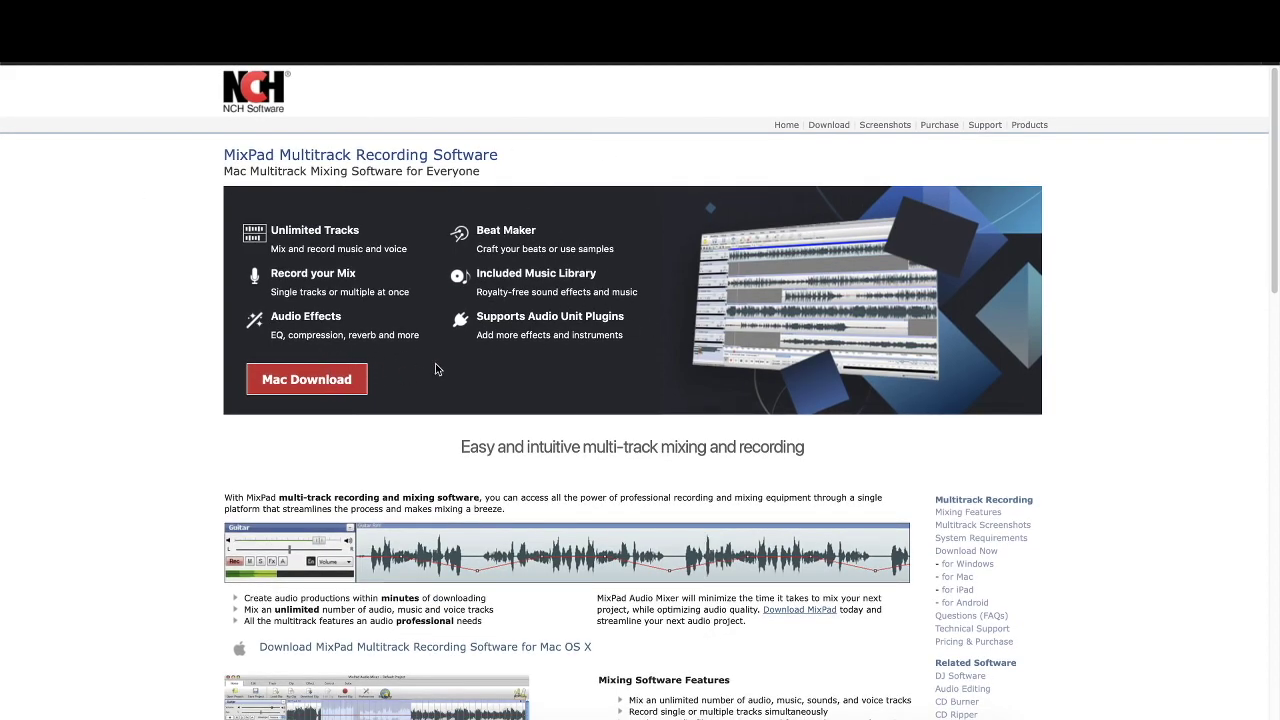
- Download the MixPad Mac installer (mpmaci.zip) from the NCH site and save it to the Desktop
scroll(435, 369, "down", 20)
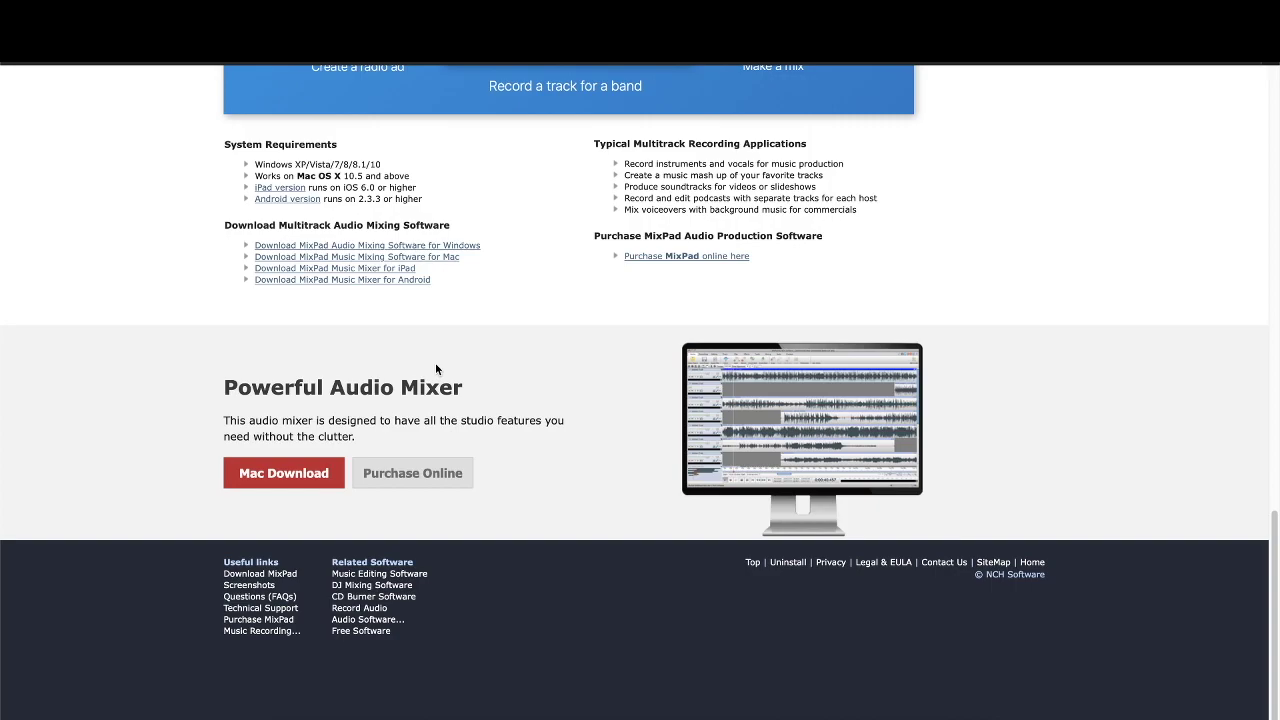
scroll(435, 369, "up", 2)
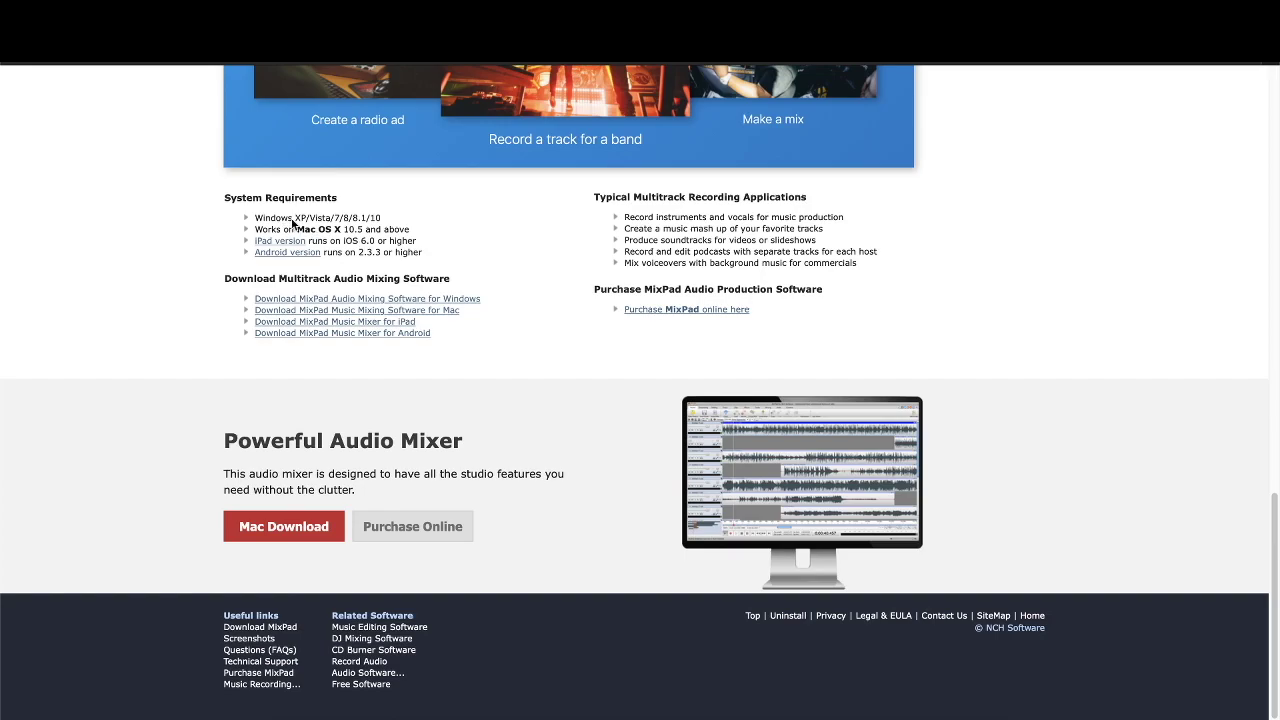
scroll(408, 283, "up", 10)
scroll(408, 283, "up", 10)
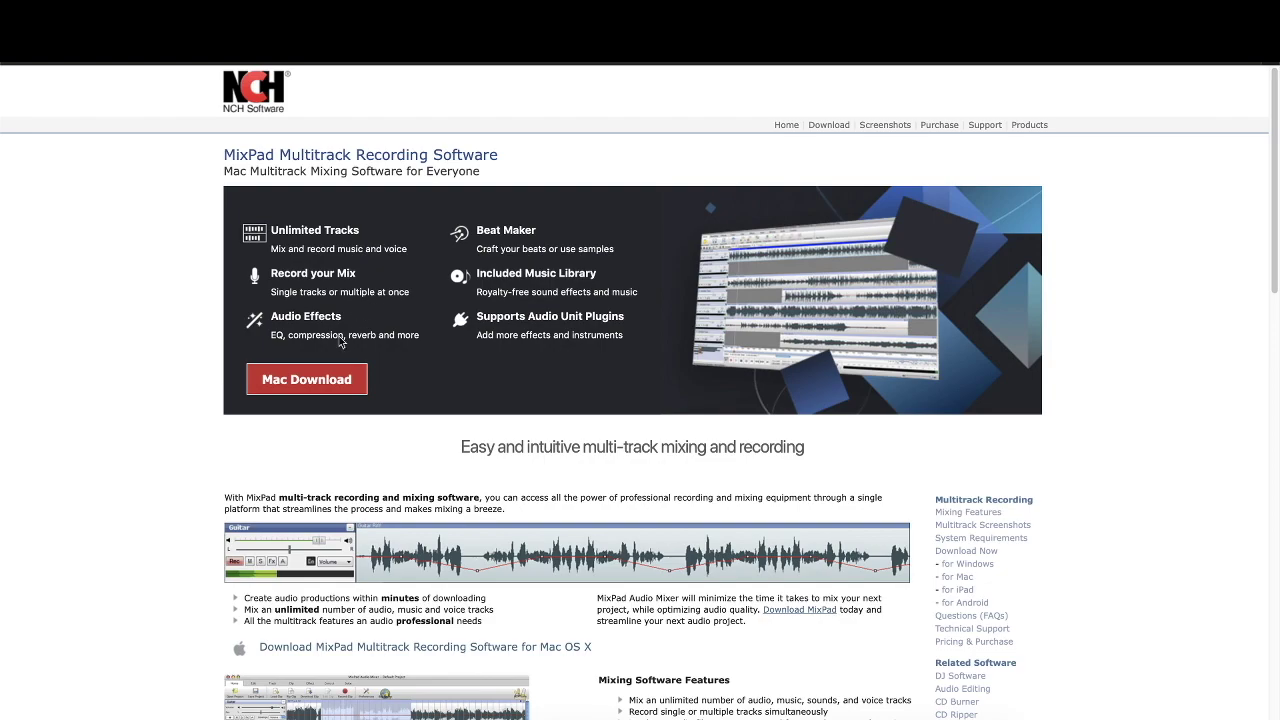
left_click(307, 385)
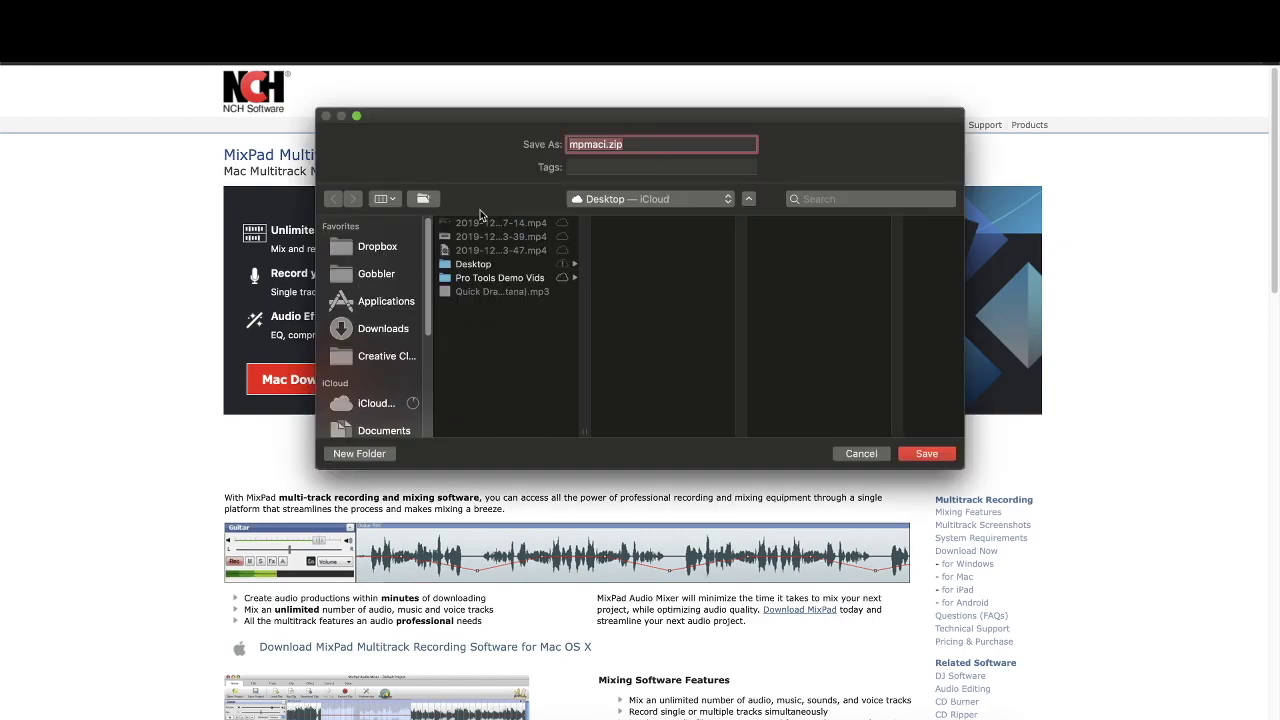
scroll(384, 400, "down", 3)
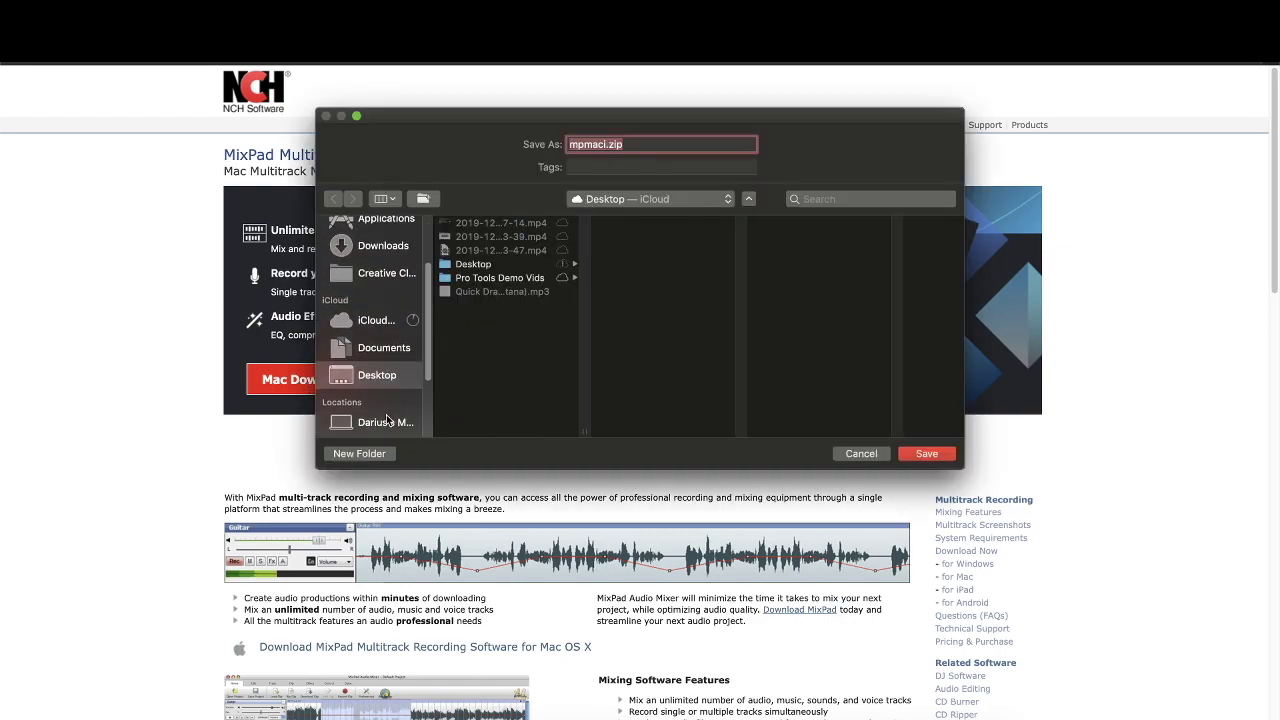
key("Return")
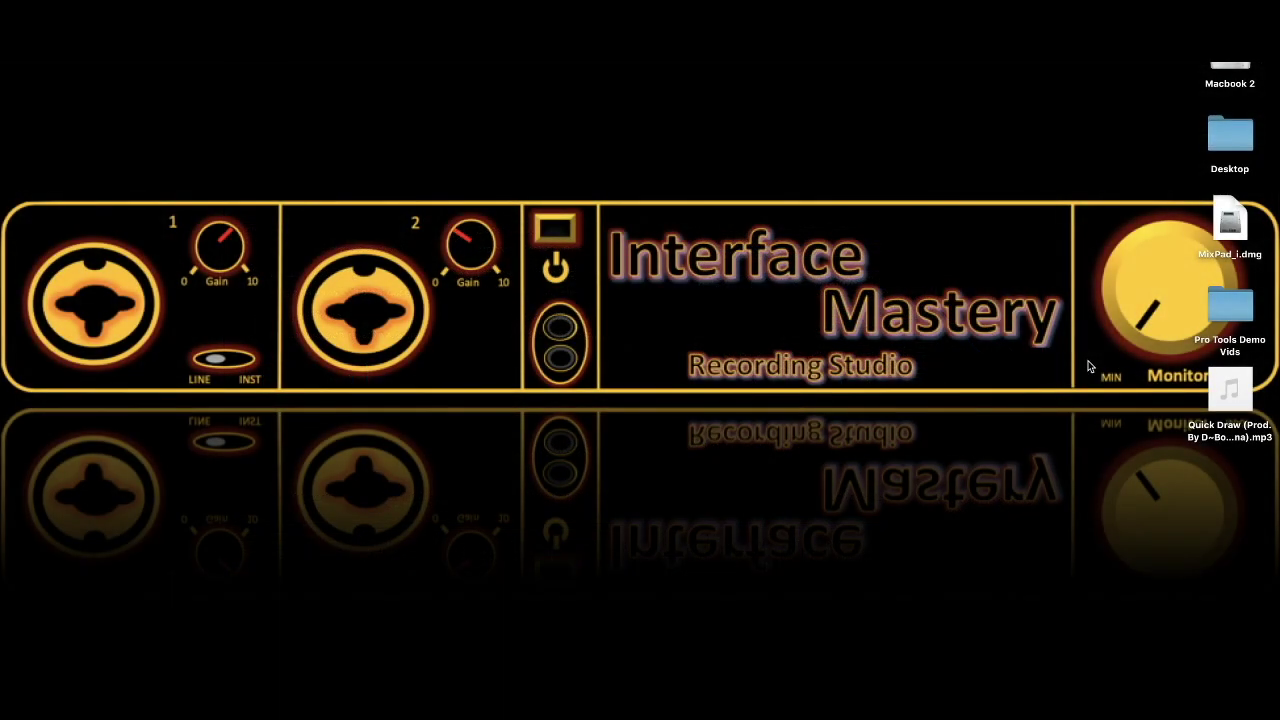
- Open MixPad_i.dmg, drag the MixPad app into Applications, and close the installer window
left_click(1230, 214)
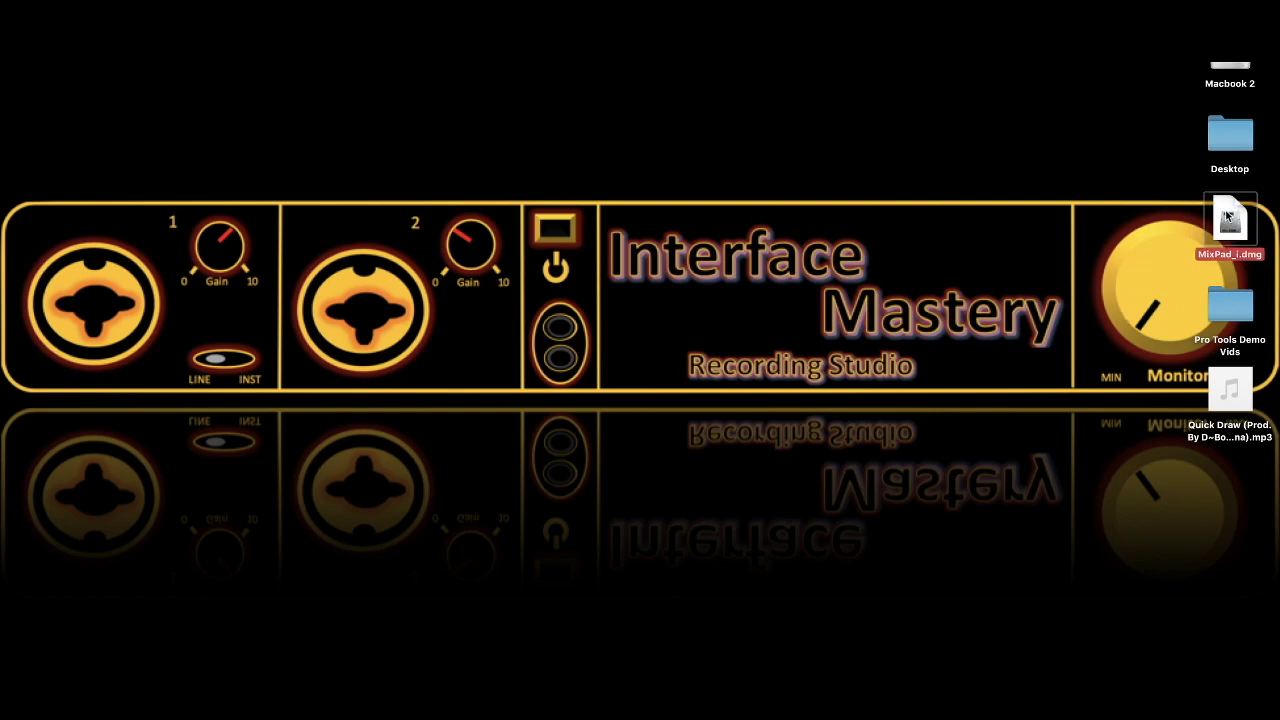
right_click(1230, 214)
left_click(1157, 220)
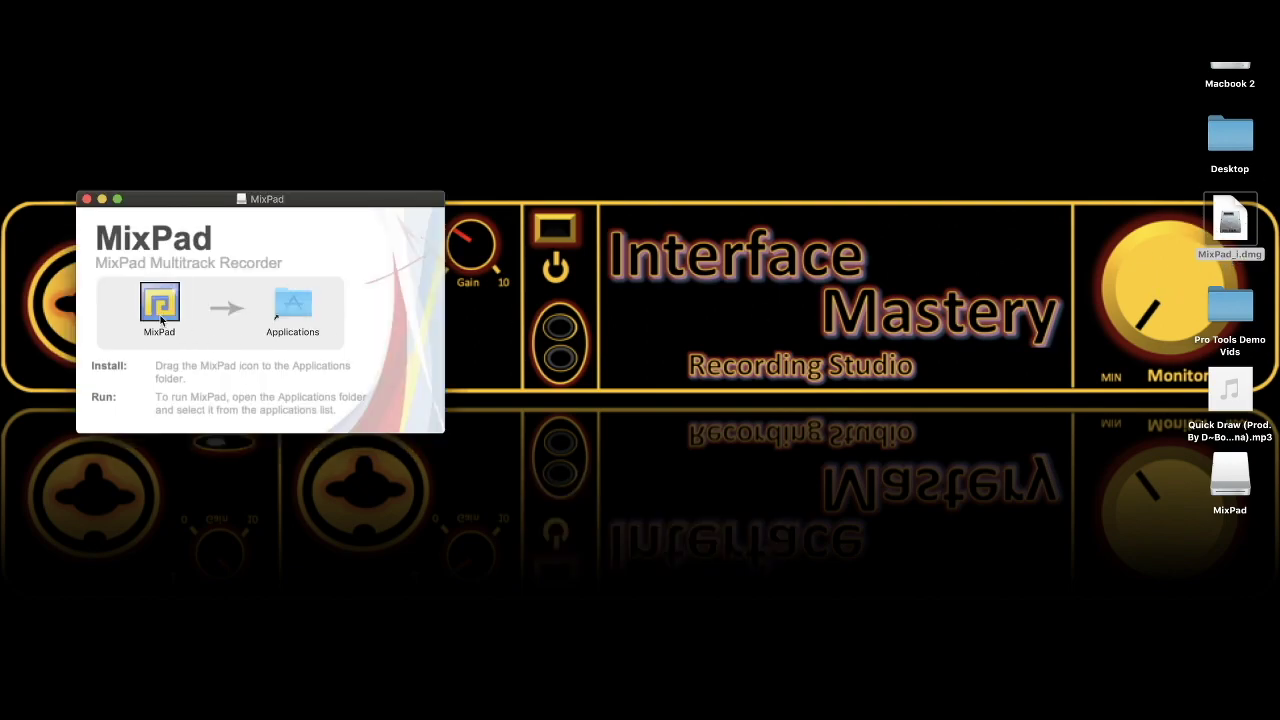
left_click(166, 318)
left_click_drag(144, 308, 290, 313)
left_click(87, 200)
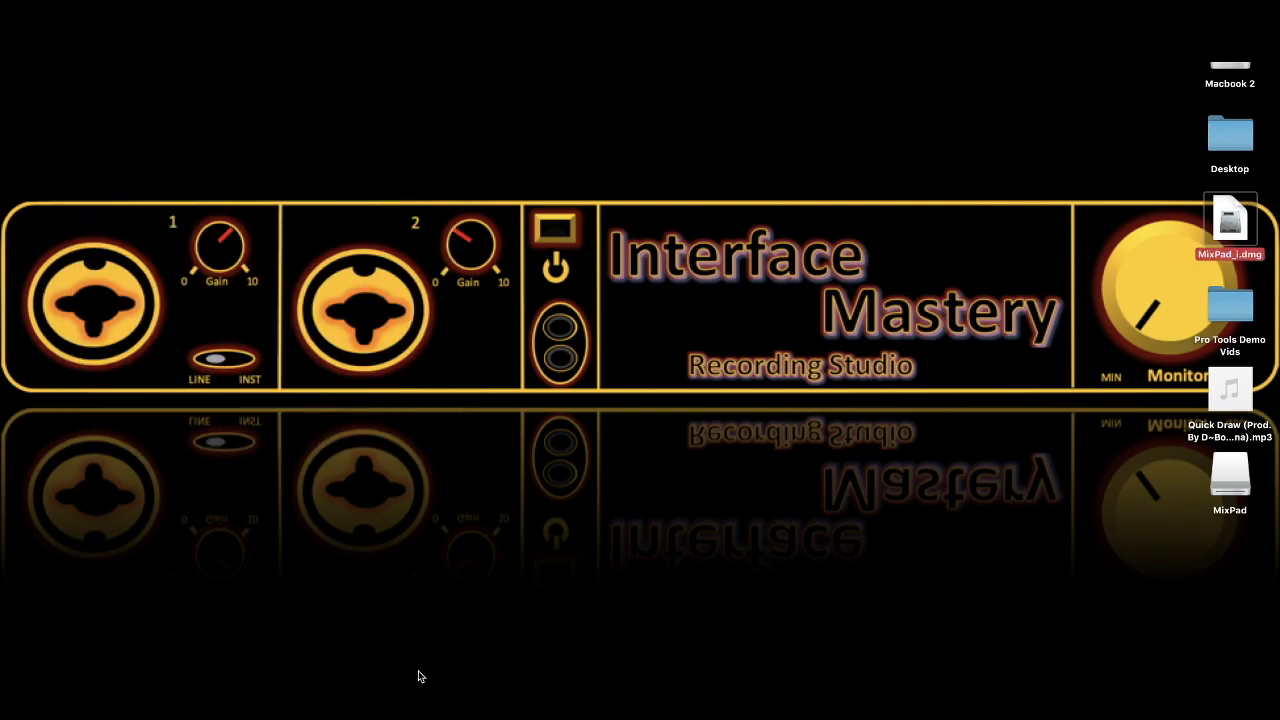
- Launch MixPad from Launchpad, approve the downloaded-app warning, and bring the browser page forward
left_click(383, 718)
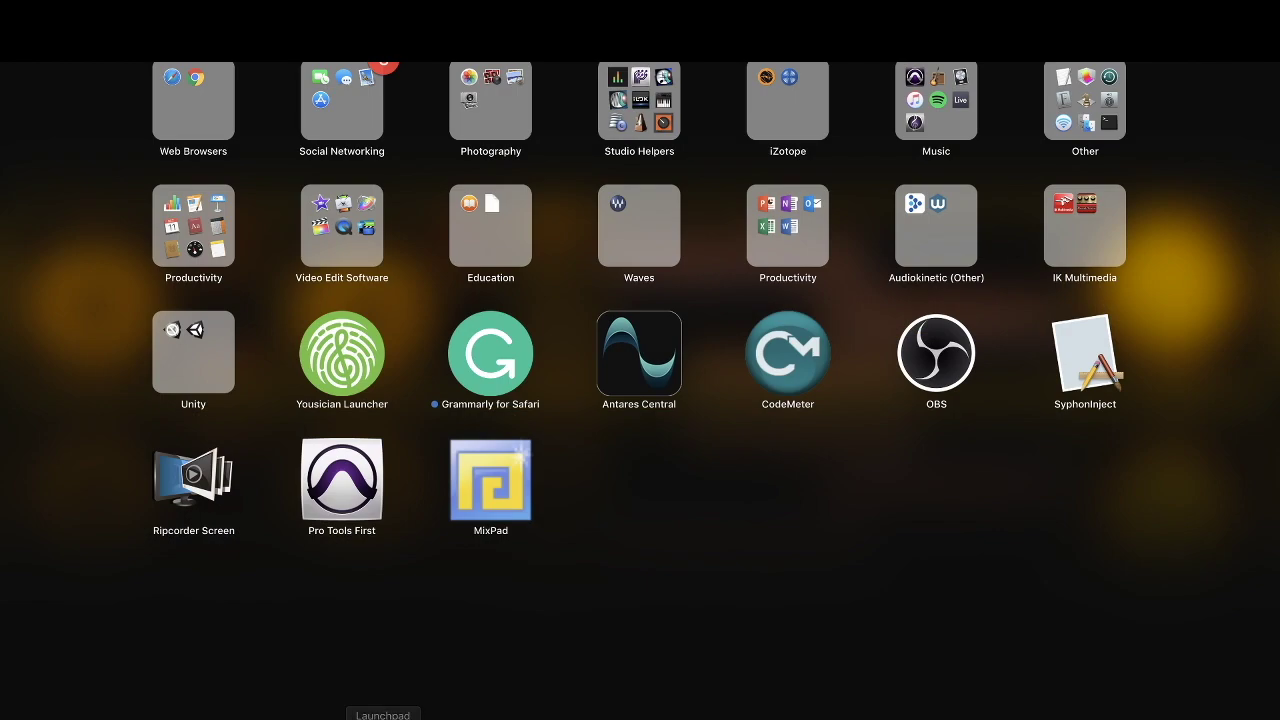
left_click(526, 505)
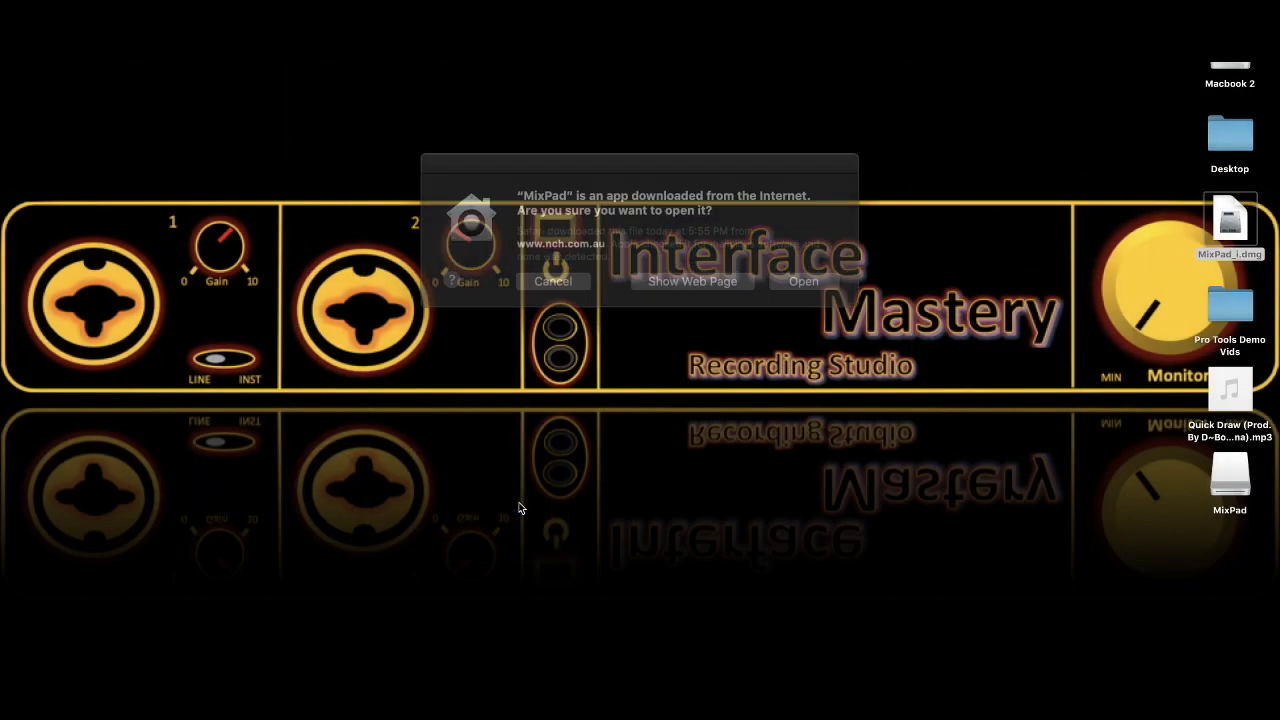
left_click(769, 275)
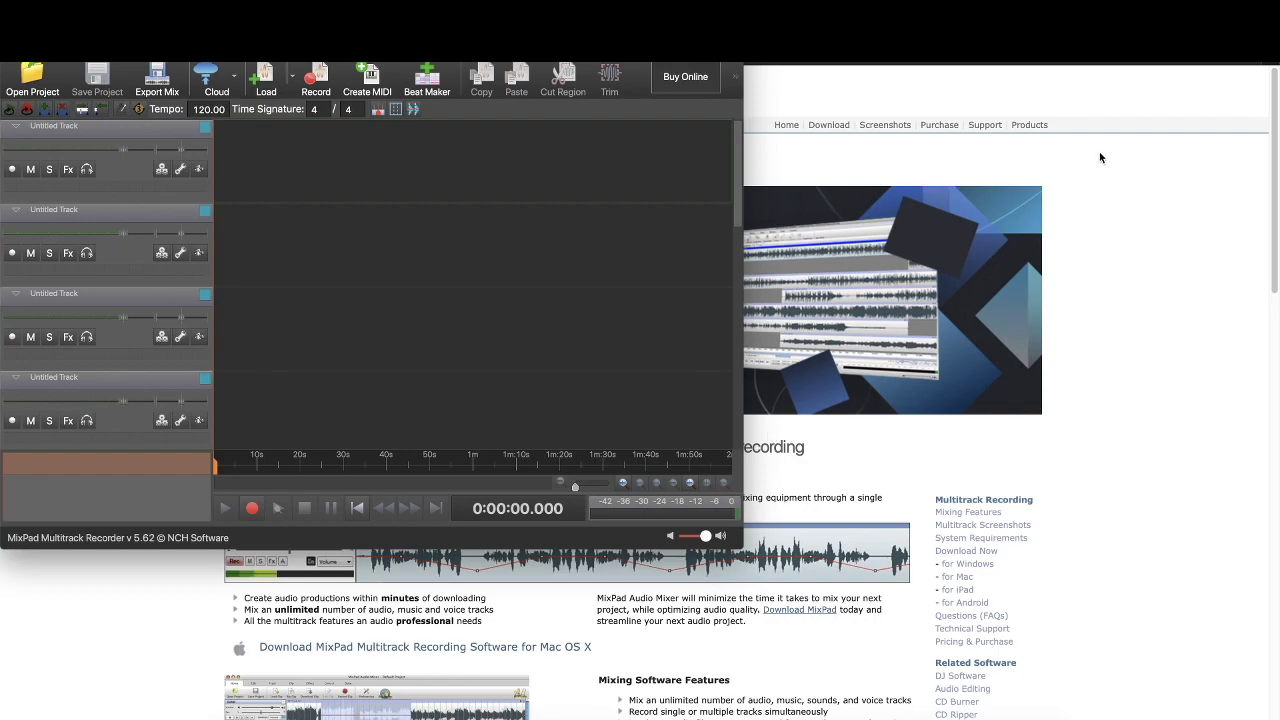
left_click(1162, 181)
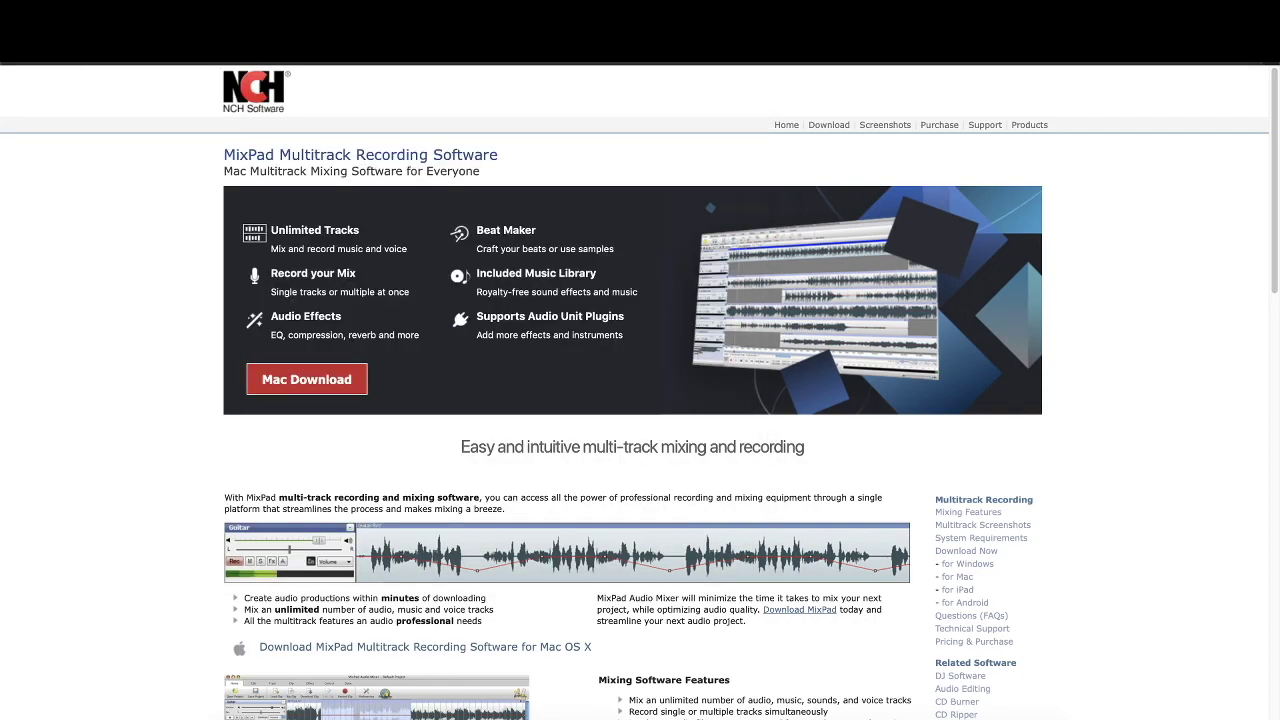
- Hide the browser so MixPad's empty Untitled Tracks project is in front
key("super+q")
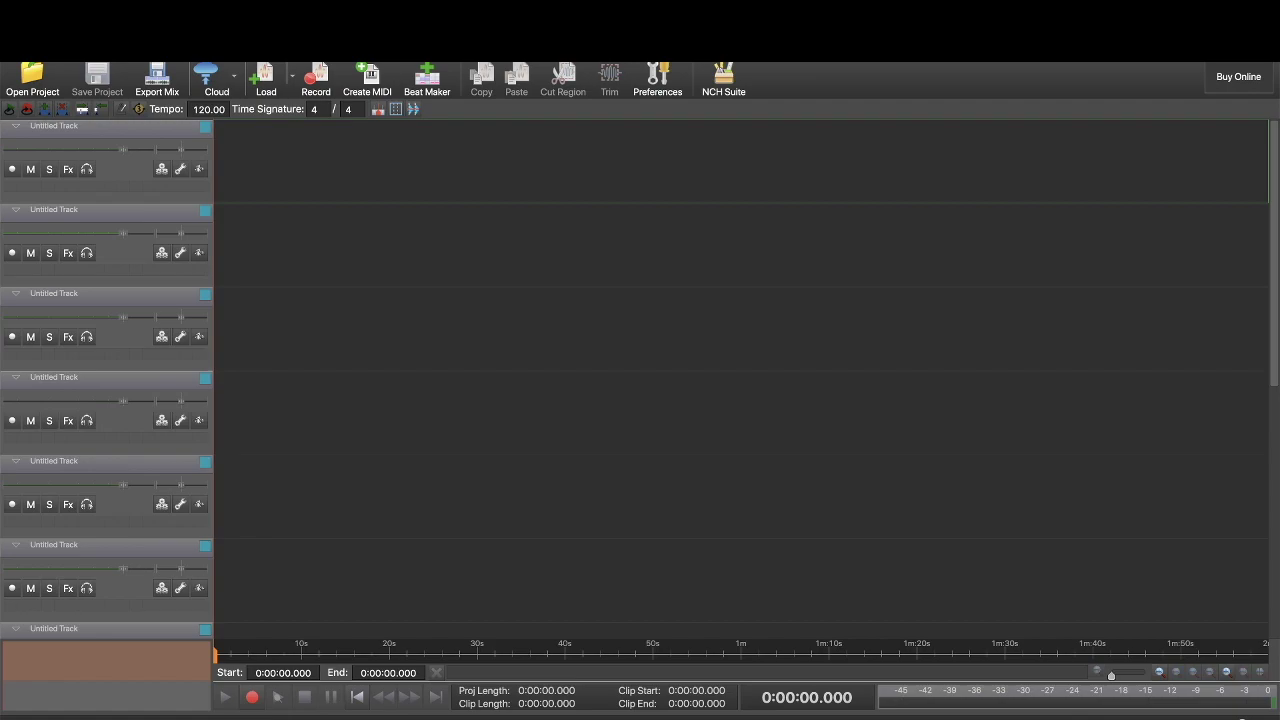
- Choose track 1's recording input device and apply those settings to all tracks
left_click(181, 170)
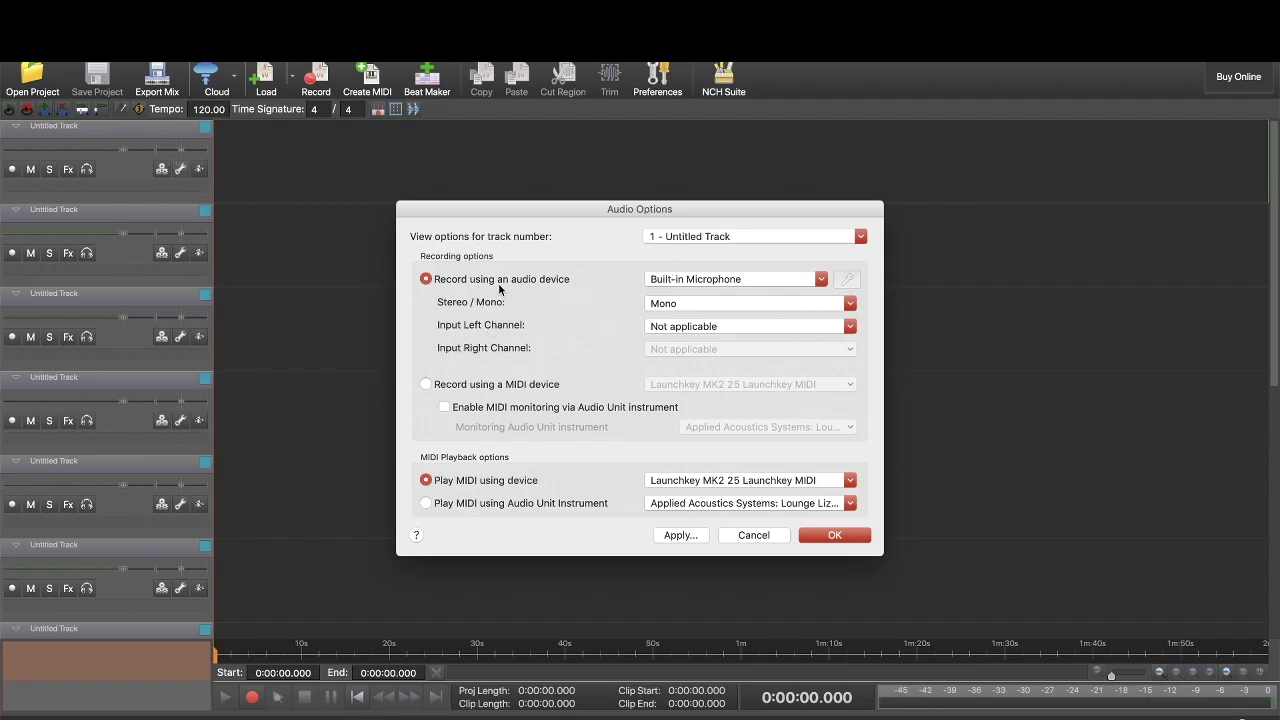
left_click(674, 280)
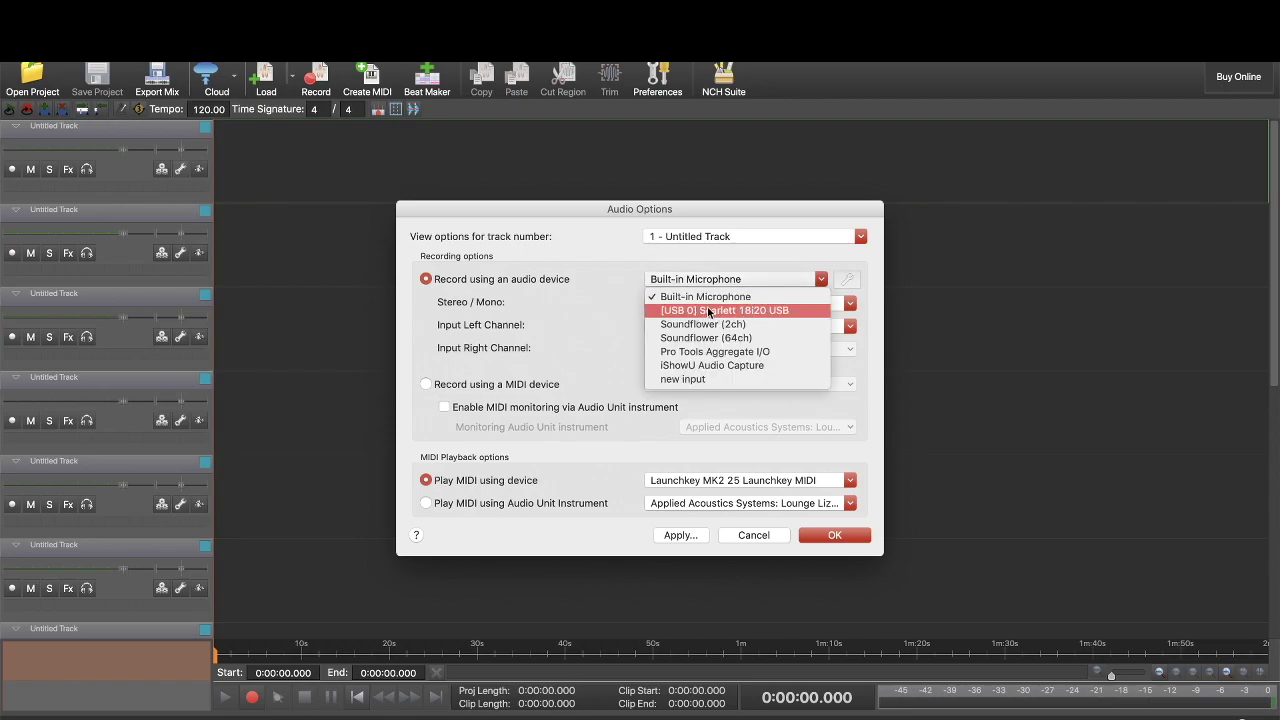
left_click(708, 311)
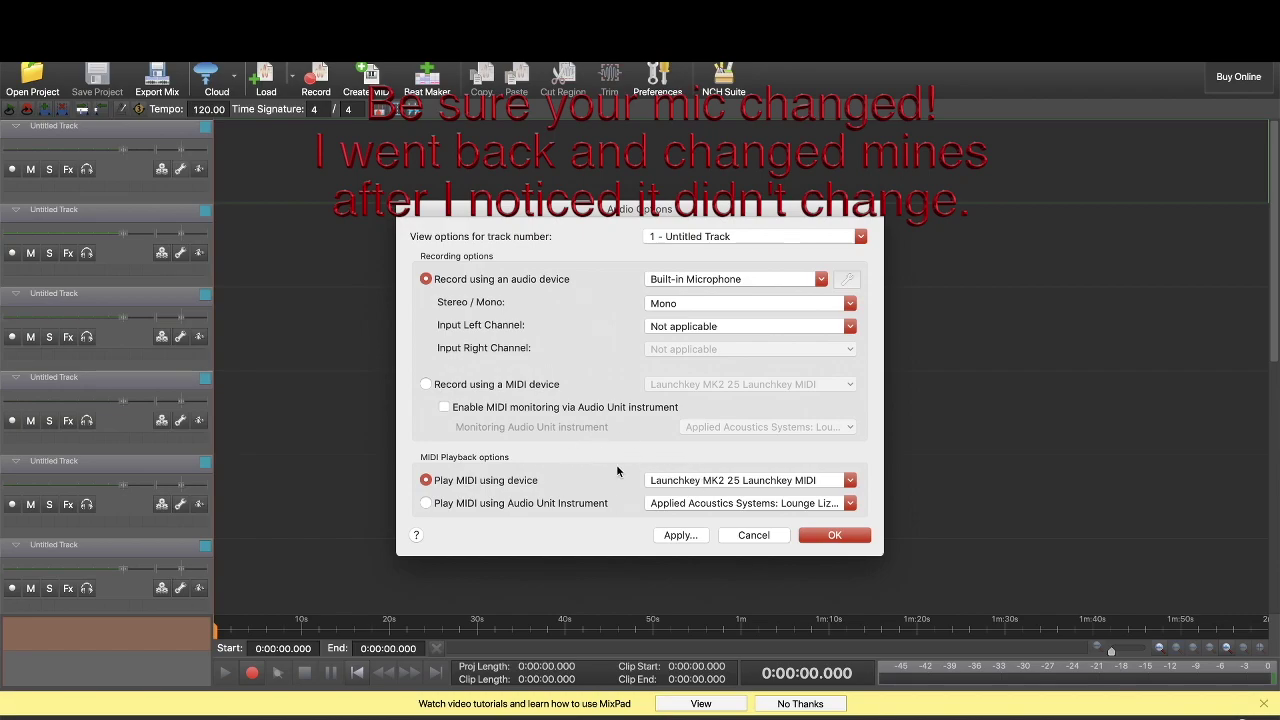
left_click(688, 535)
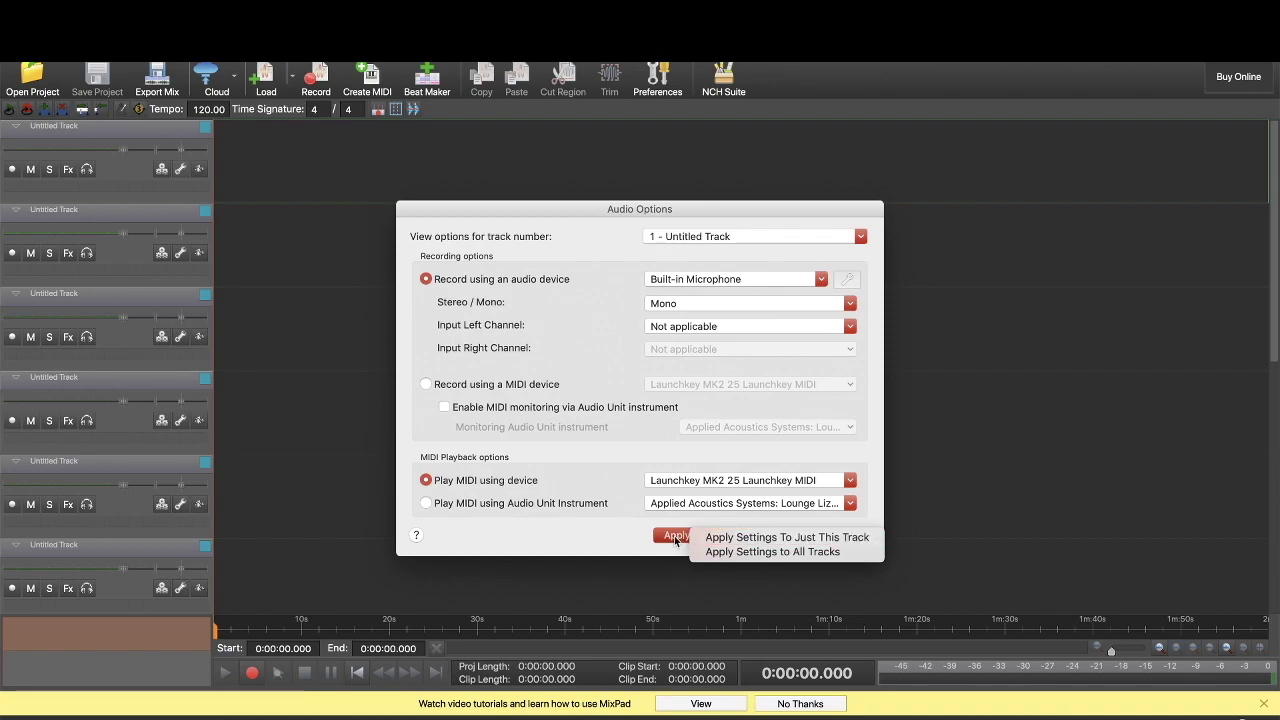
left_click(722, 552)
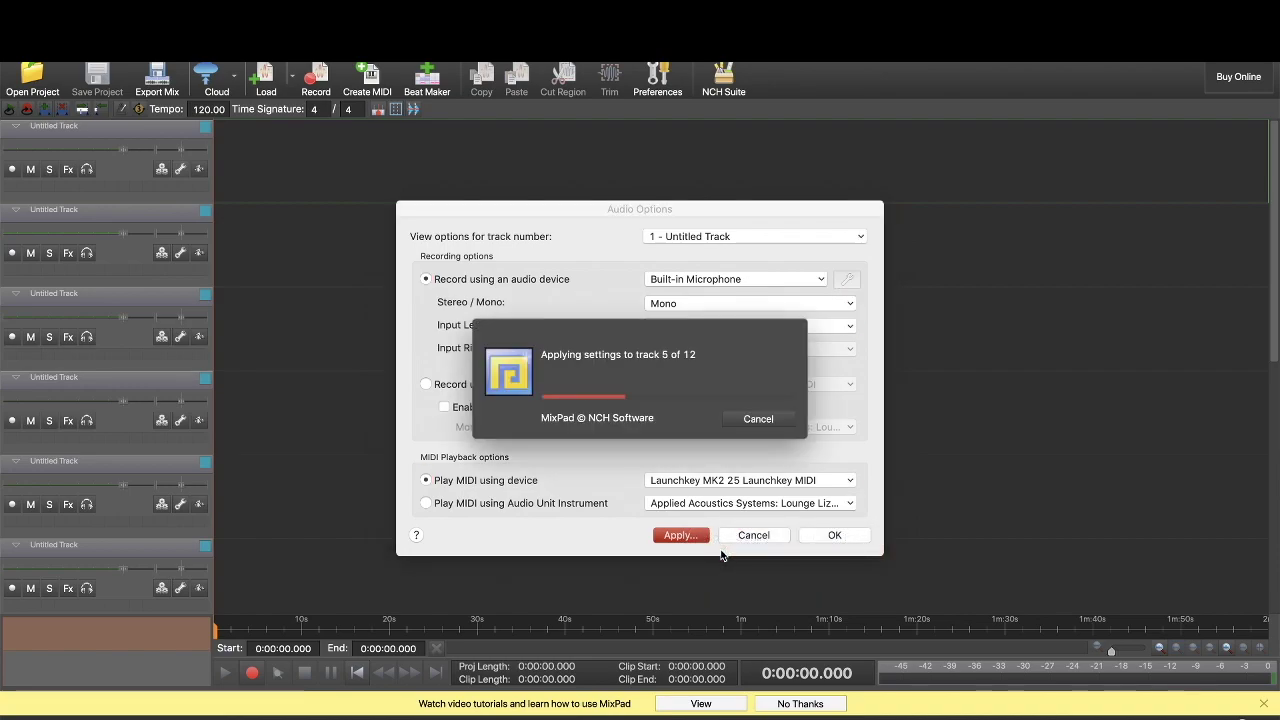
left_click(834, 536)
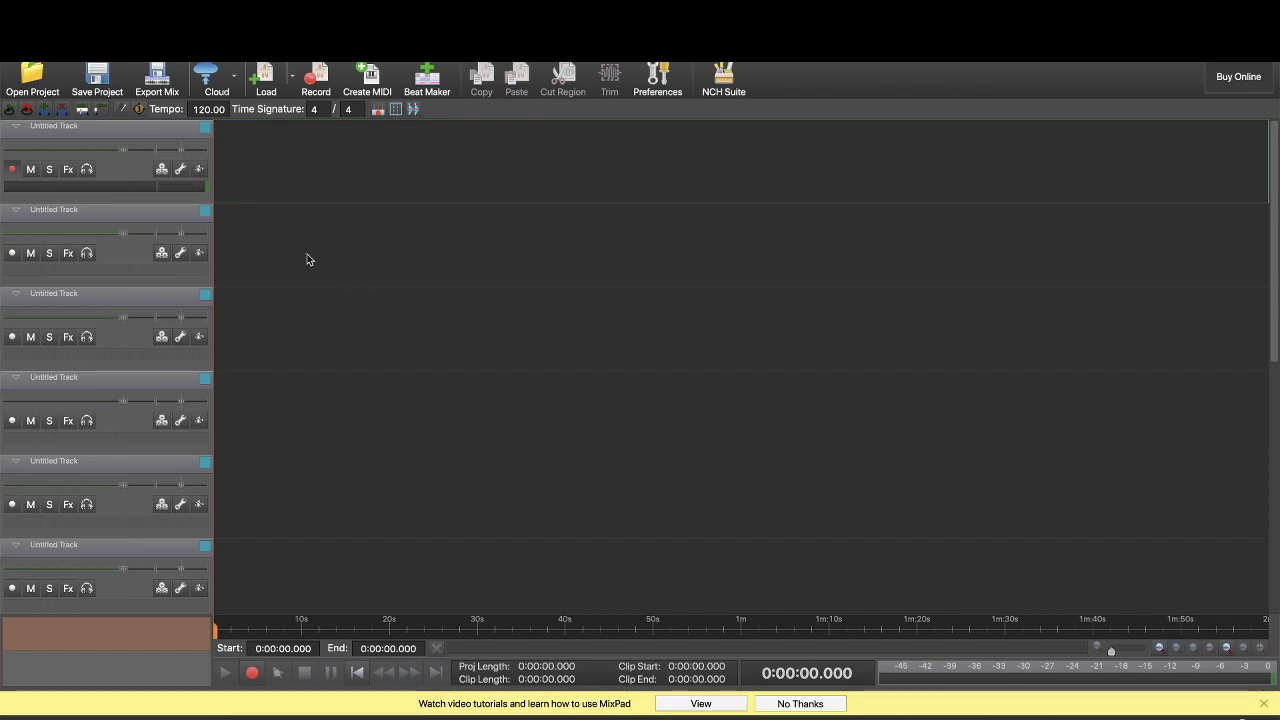
- Select the second track while track 1 stays armed with its meter showing signal
left_click(68, 214)
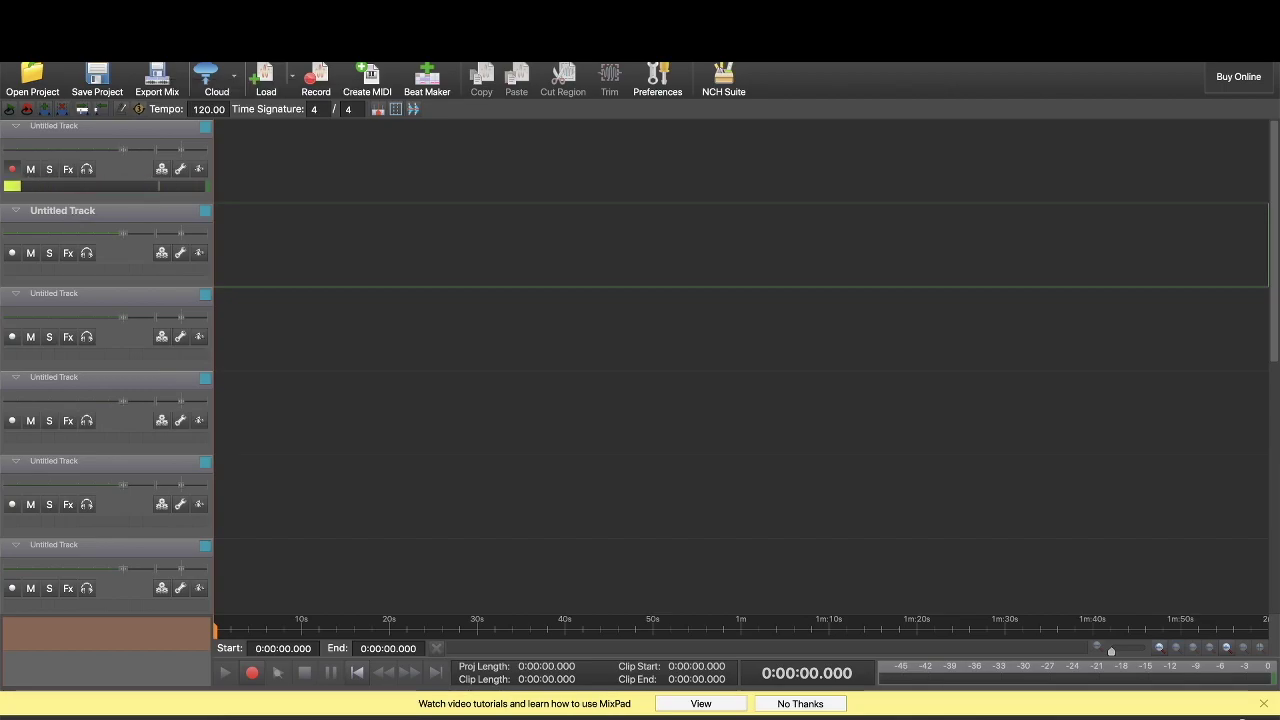
- Drag the Quick Draw mp3 from the desktop onto track 3 of the project
left_click(115, 50)
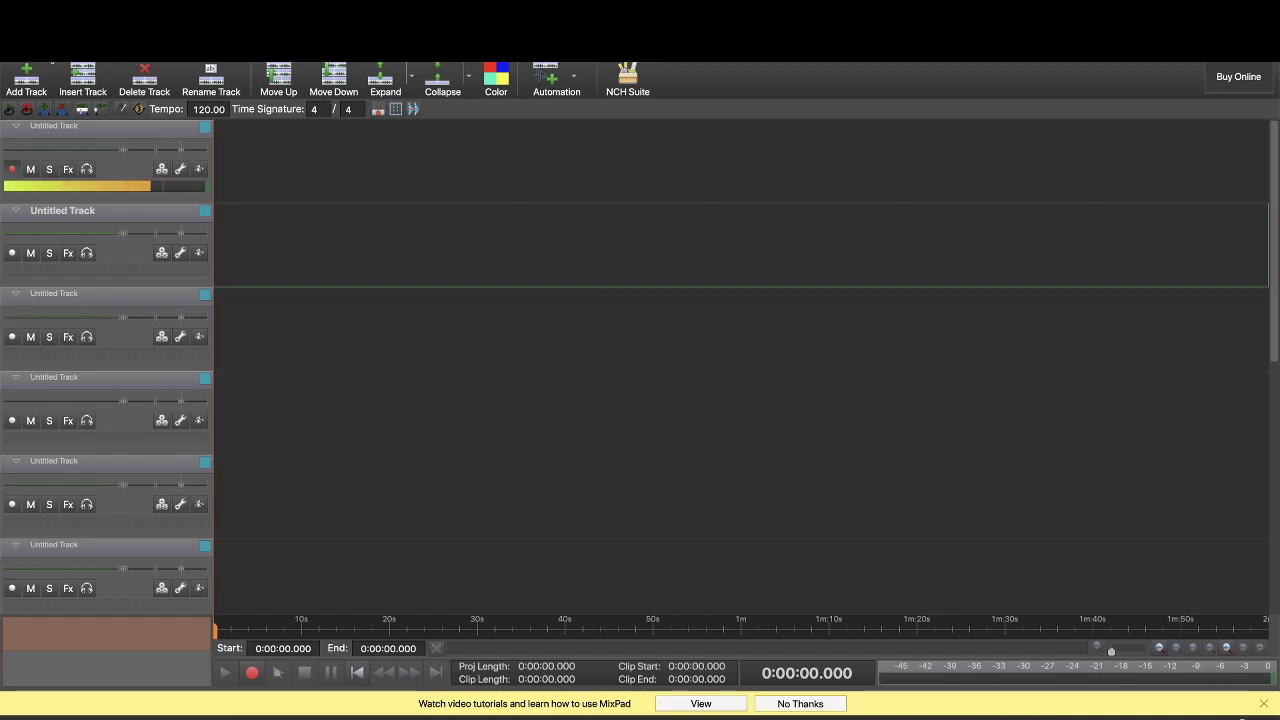
left_click(40, 50)
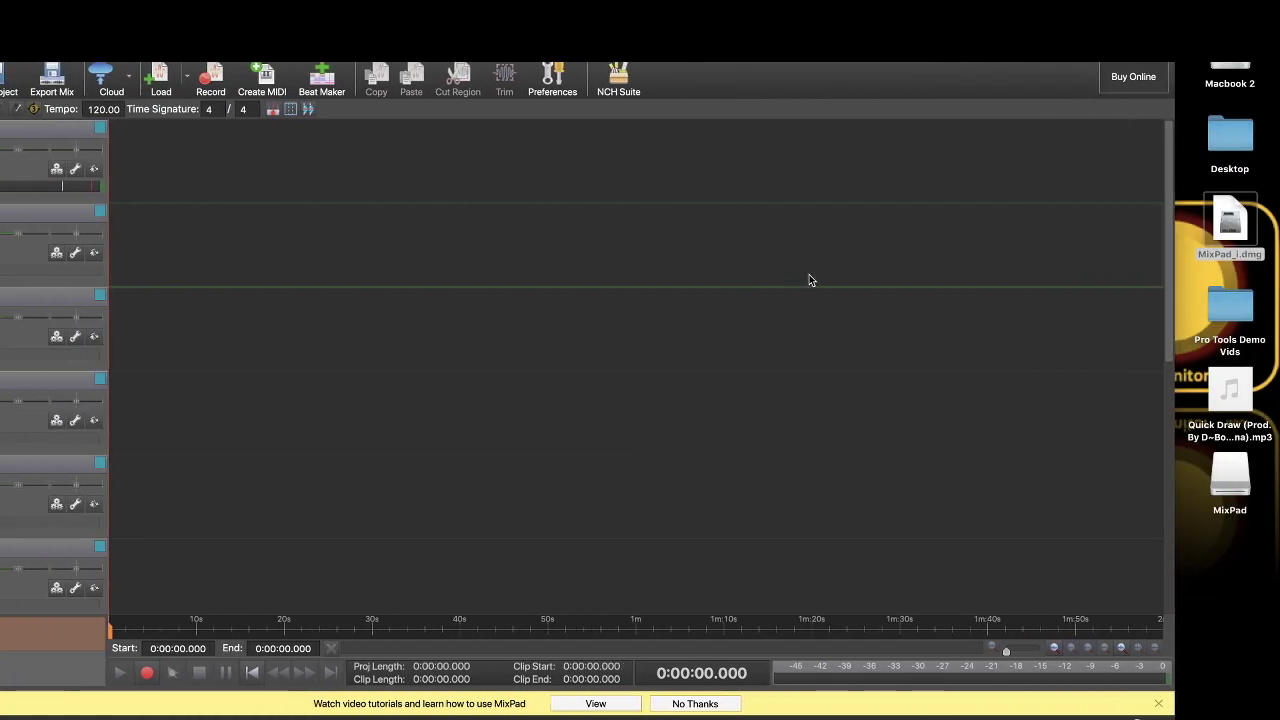
left_click(1225, 388)
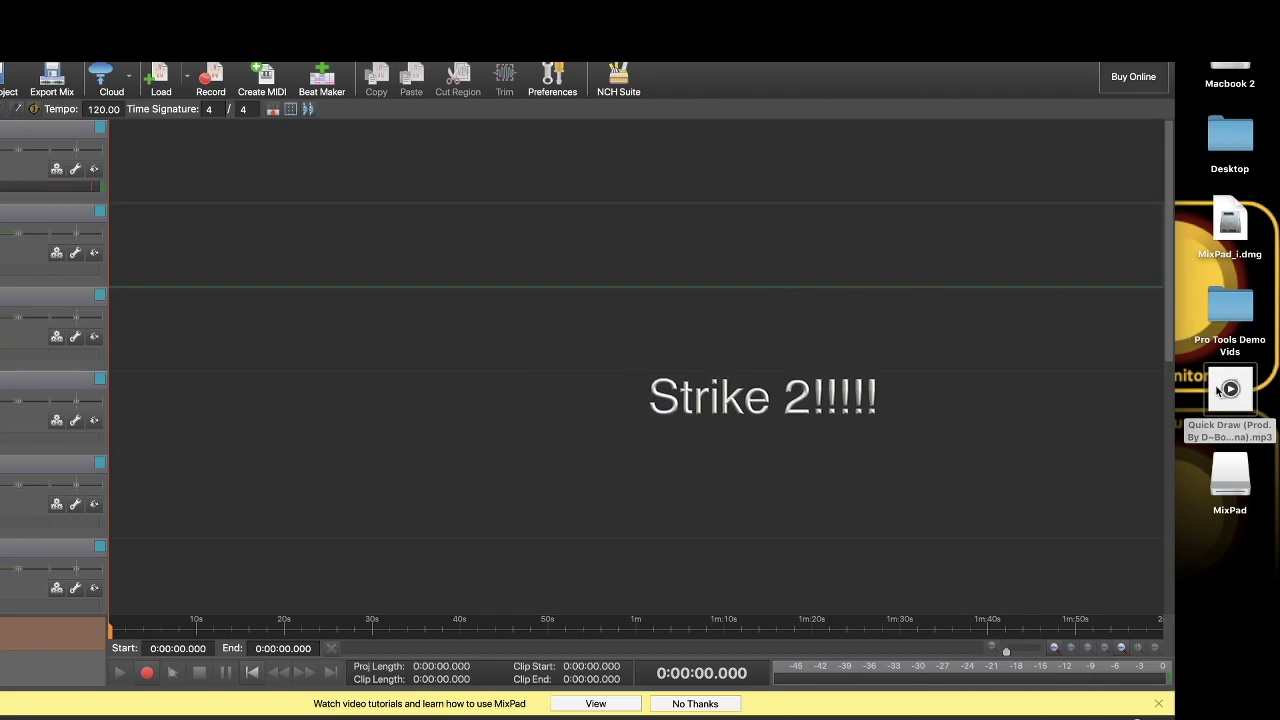
mouse_move(1218, 391)
left_mouse_down()
mouse_move(898, 254)
mouse_move(446, 261)
mouse_move(241, 229)
mouse_move(134, 233)
left_mouse_up()
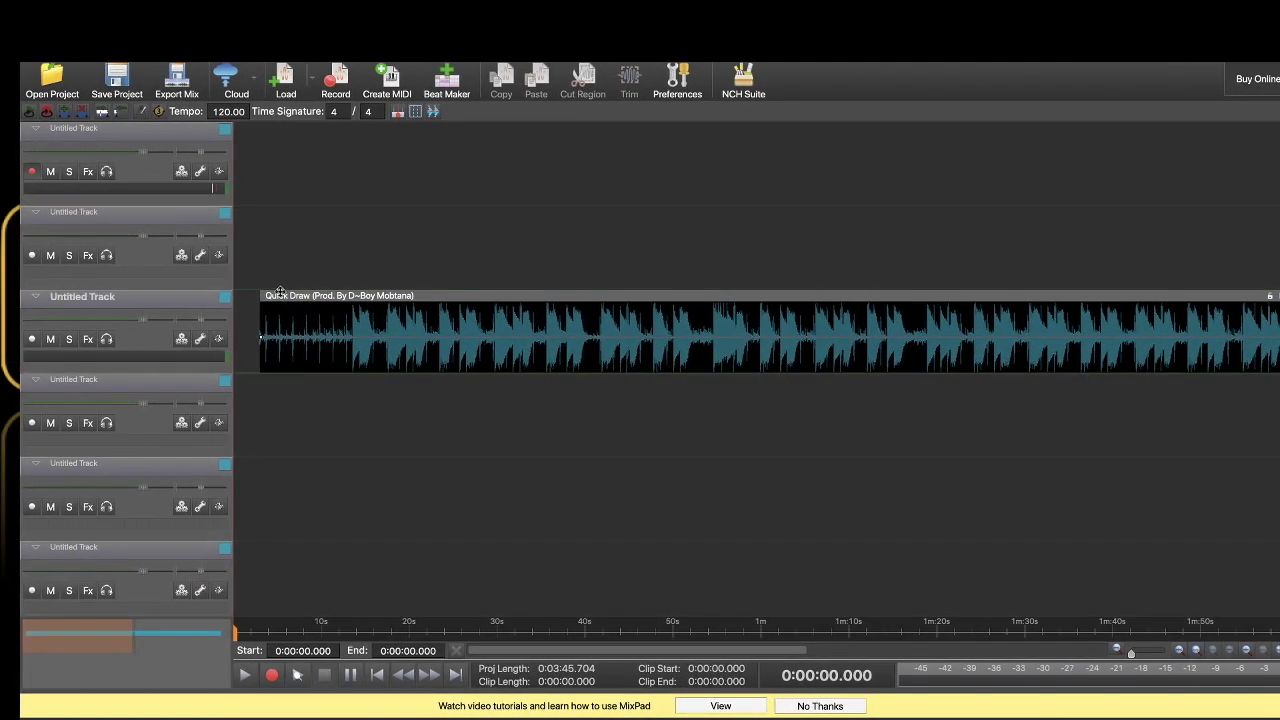
- Move the Quick Draw clip to 0:00, then play and stop the project
left_click_drag(280, 291, 193, 298)
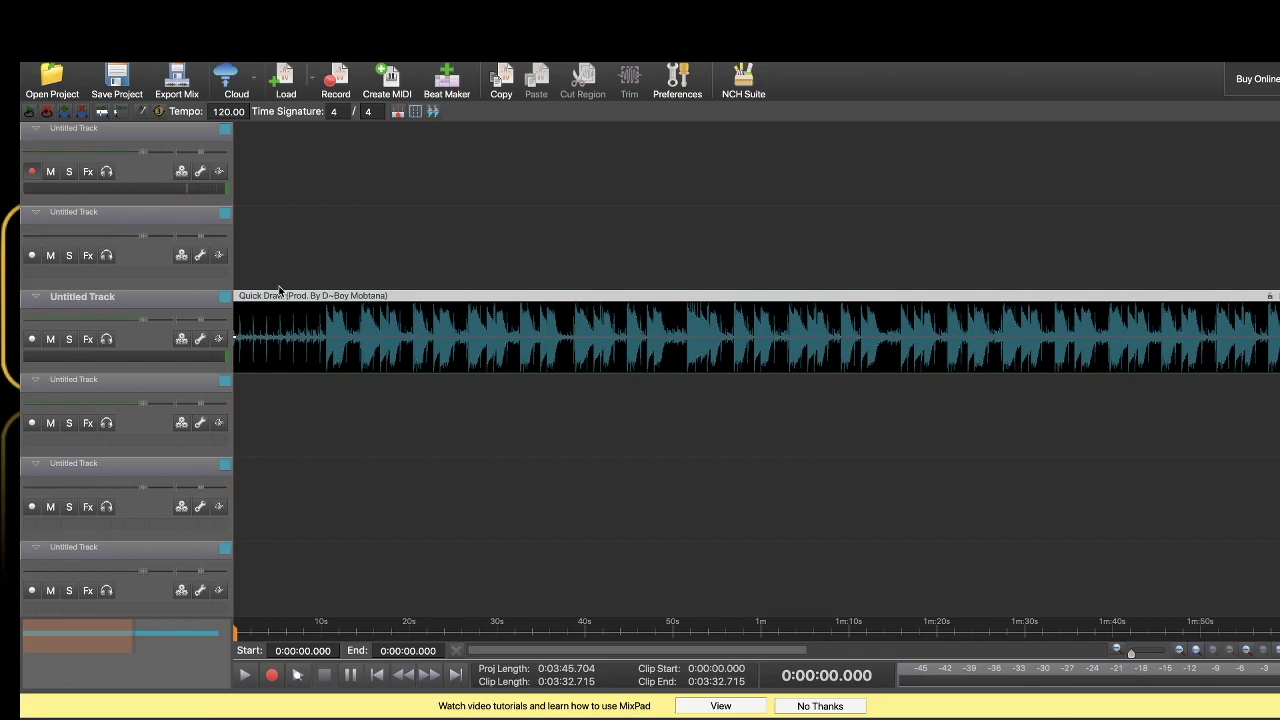
key("space")
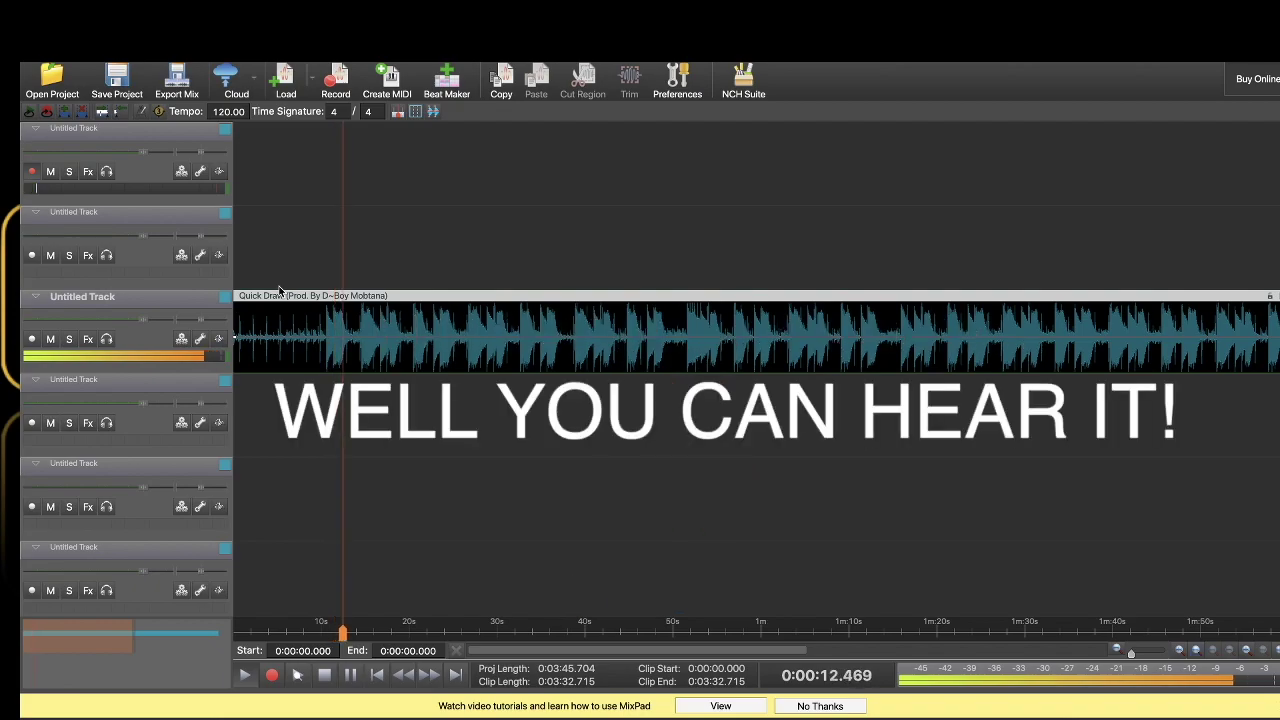
key("space")
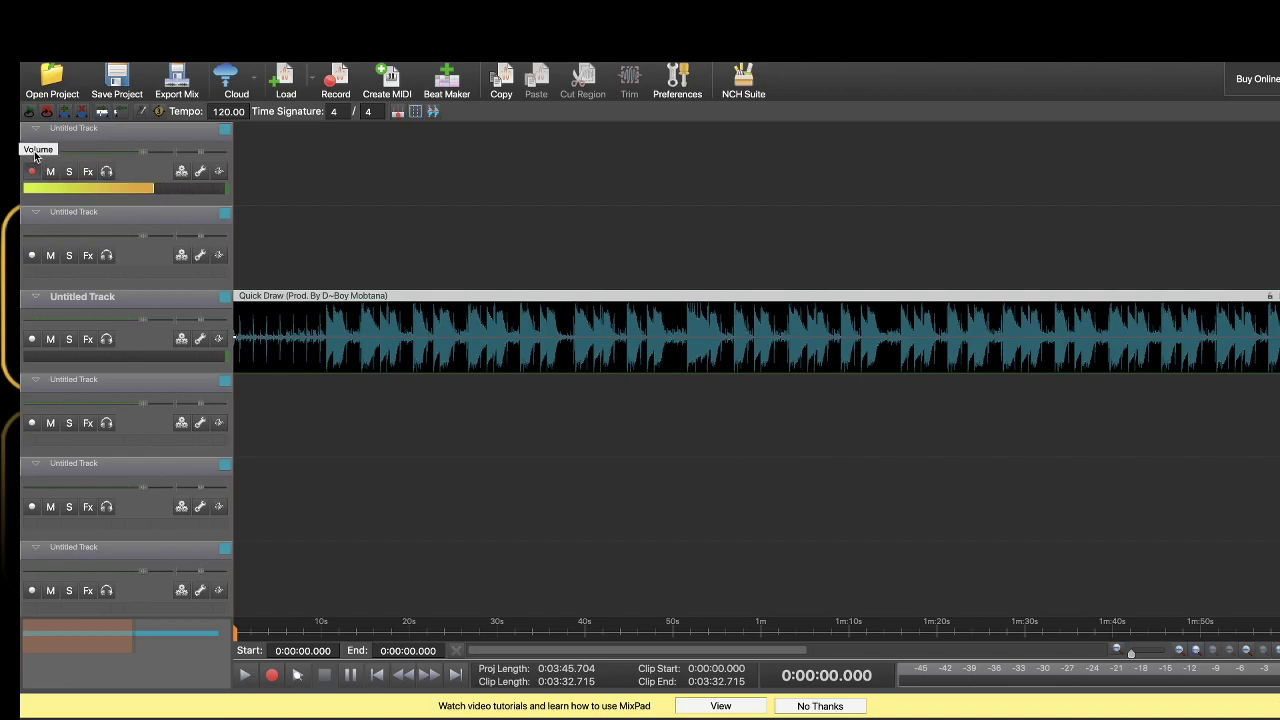
- Select track 1 and type Main_Vox into its name field
left_click(65, 131)
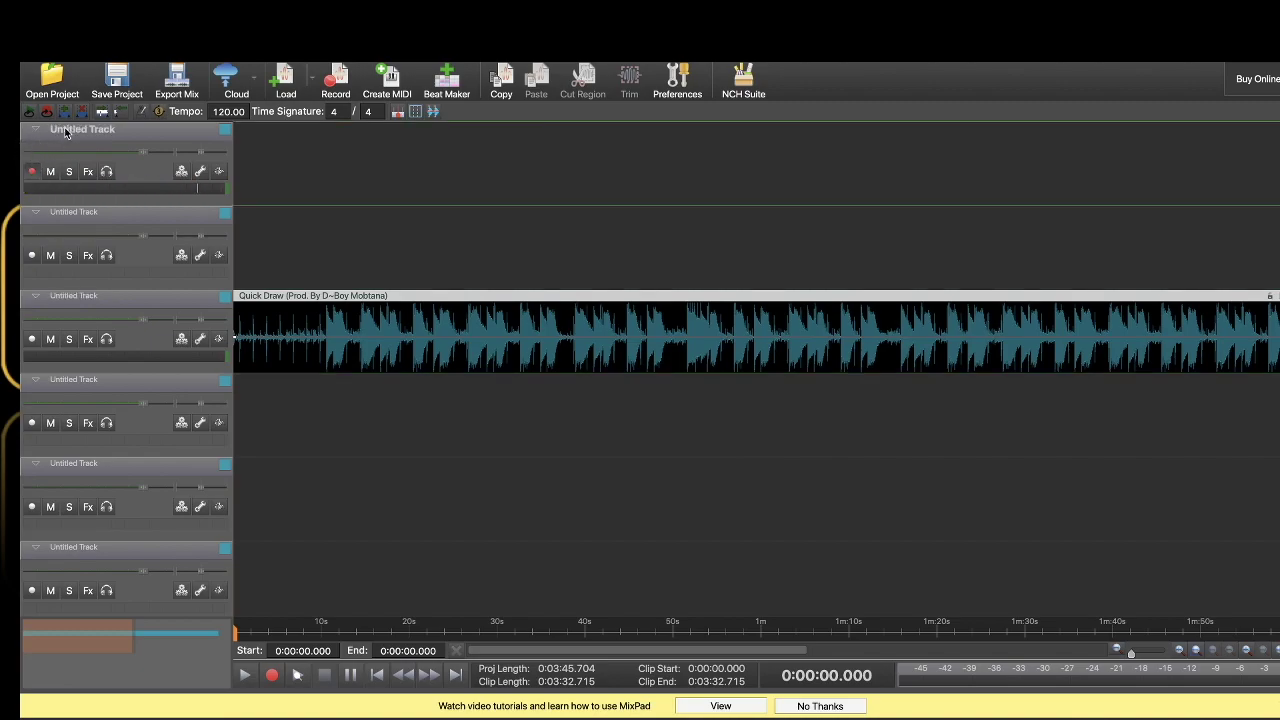
left_click(65, 130)
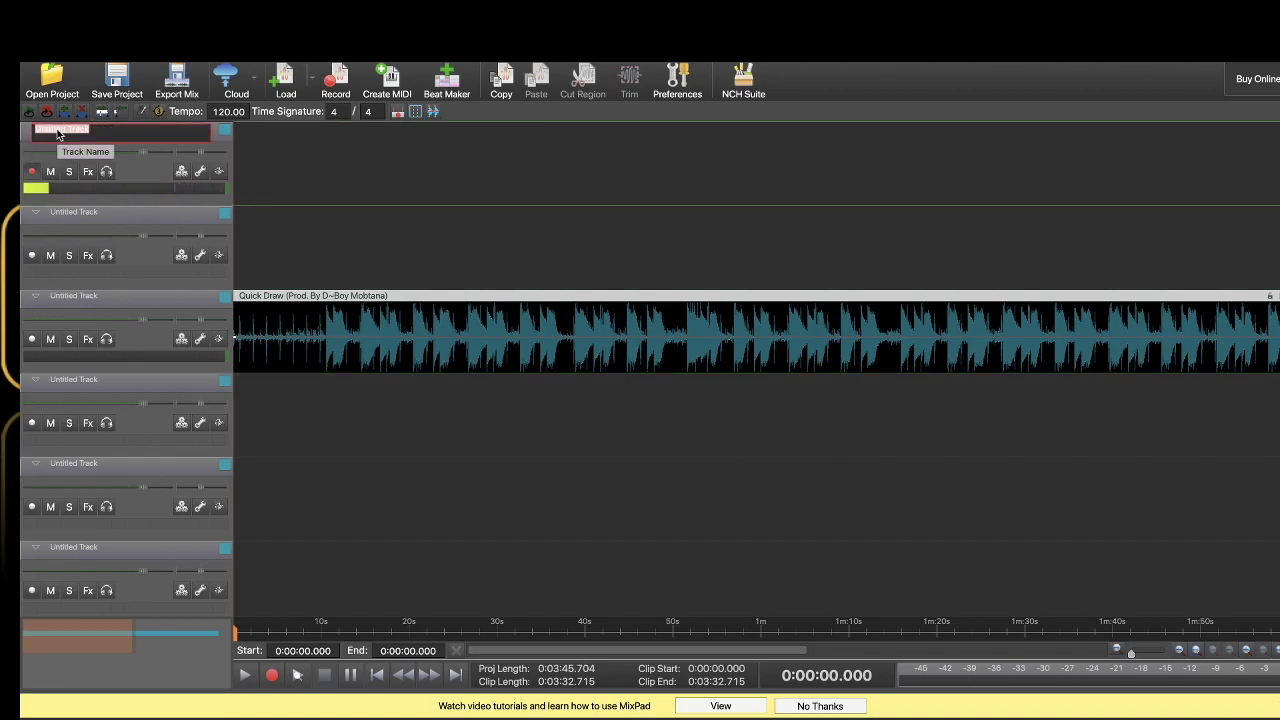
type("Main_V")
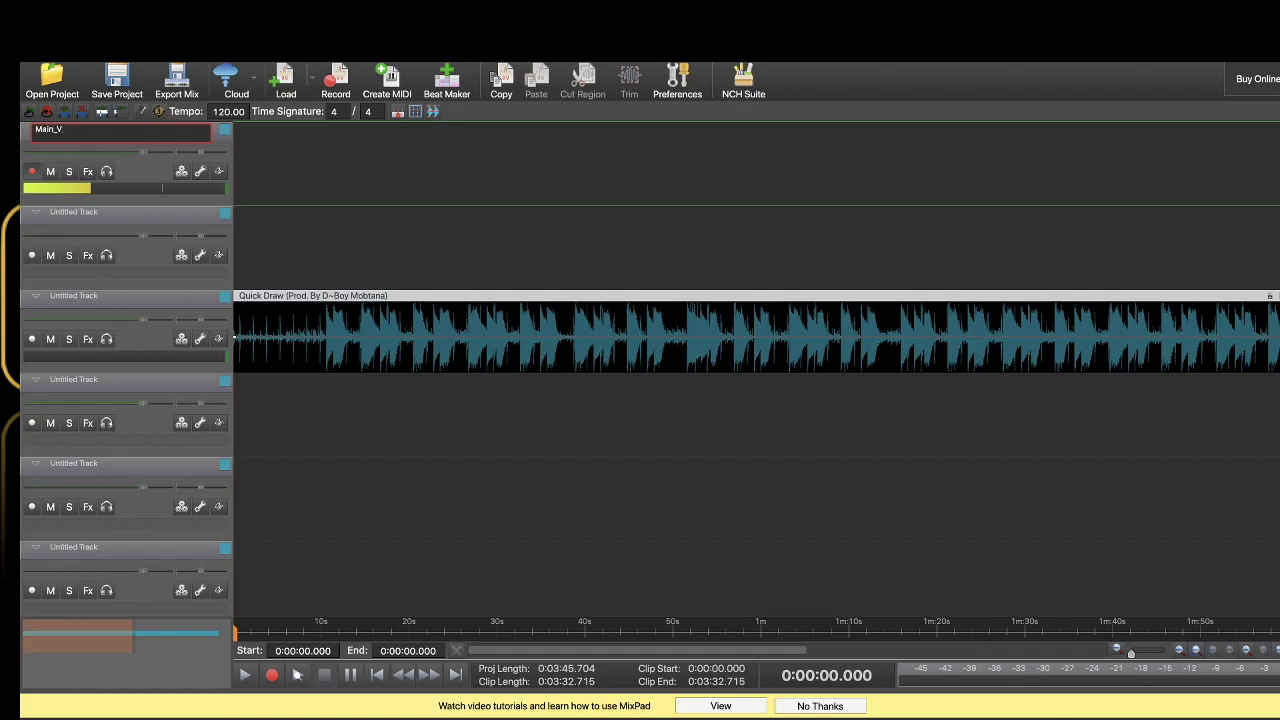
type("ox")
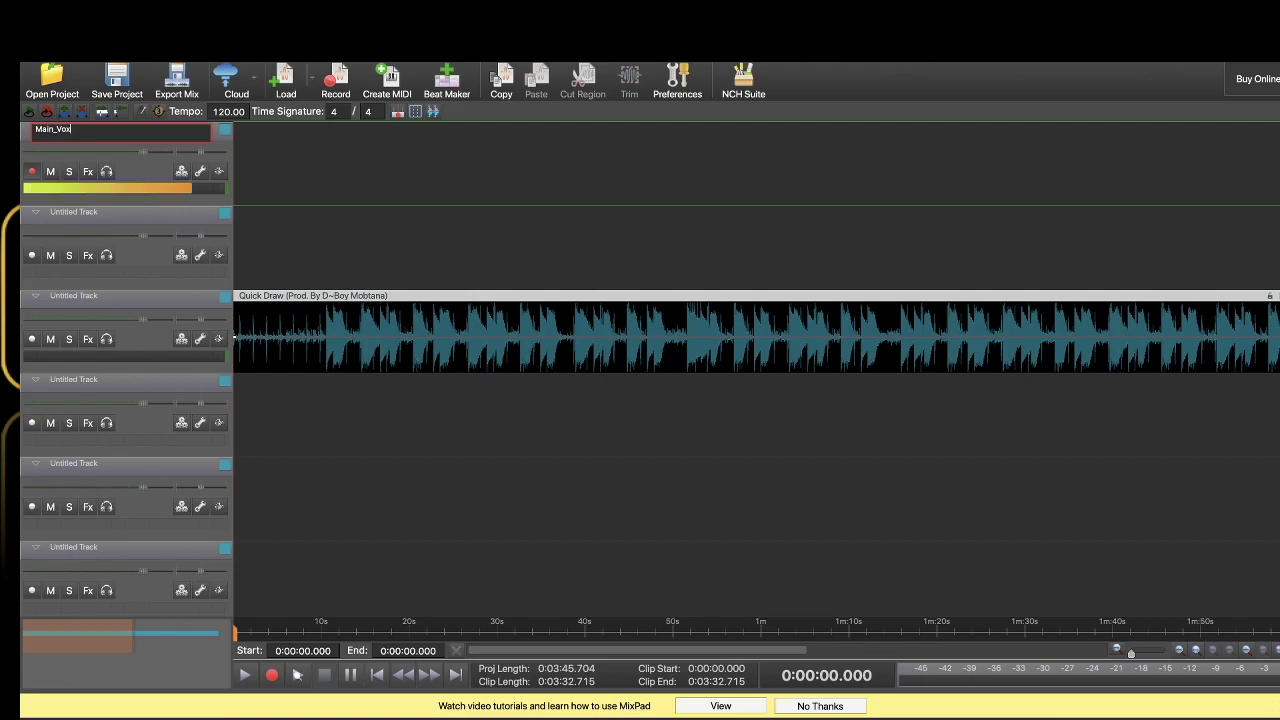
- Commit the Main_Vox name and set that track's colour to red
key("Tab")
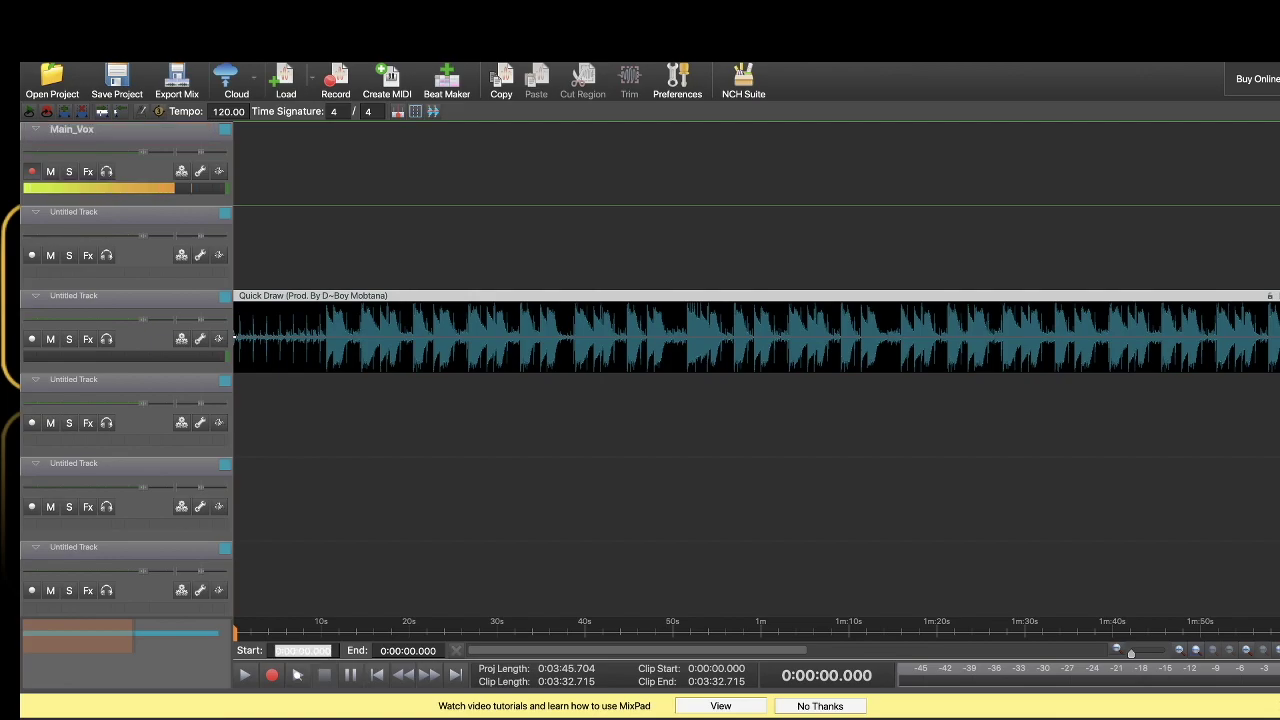
left_click(226, 130)
left_click(153, 593)
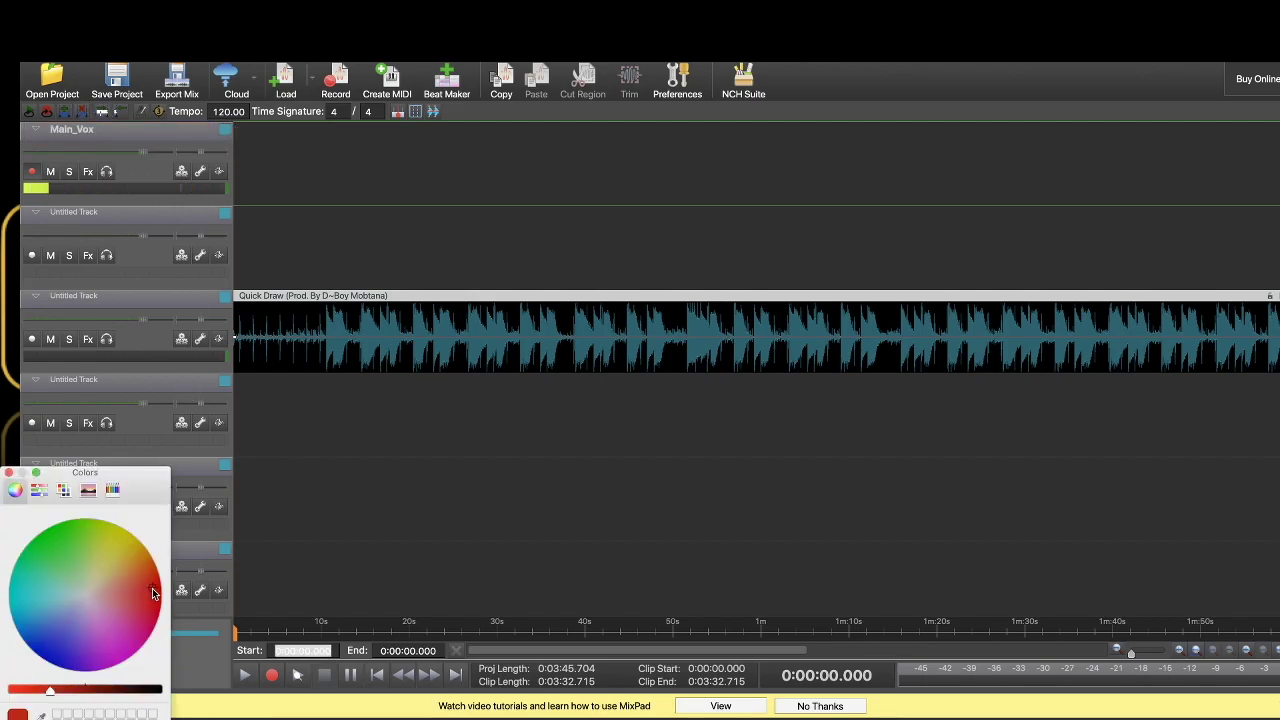
left_click(9, 473)
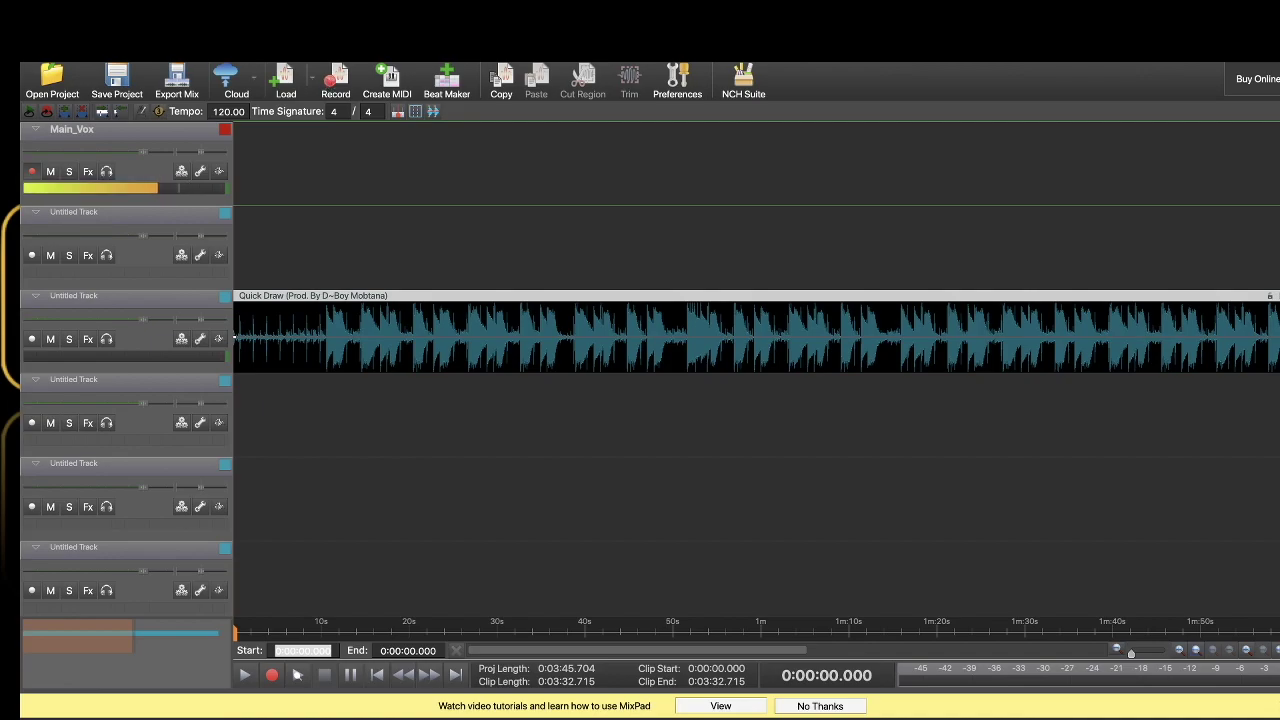
- Record a roughly 13-second vocal take on Main_Vox and play the new clip back
left_click(328, 83)
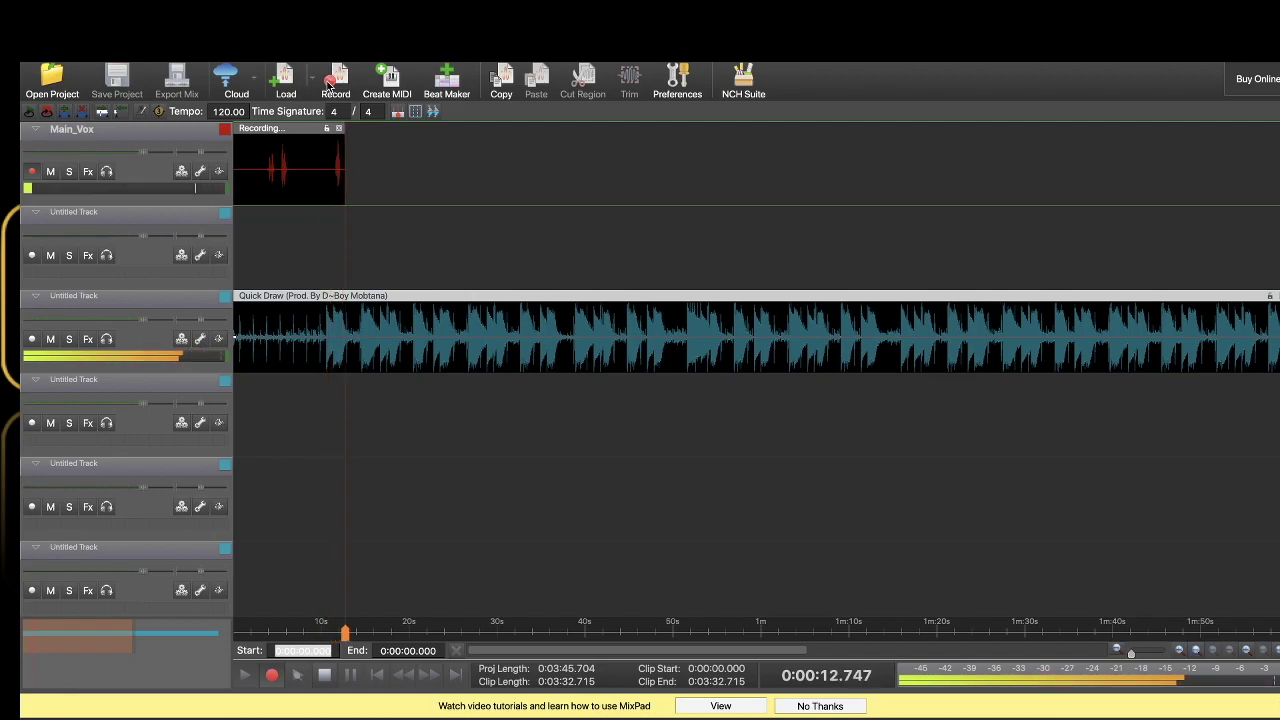
left_click(329, 85)
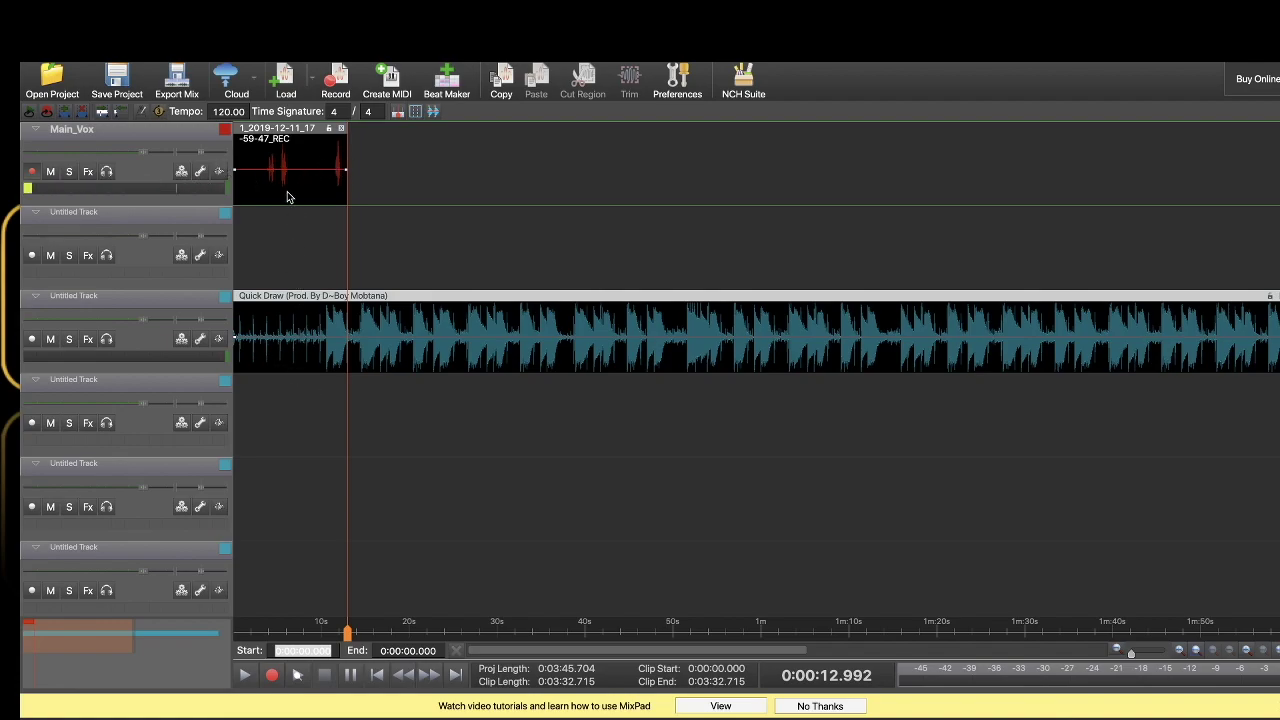
left_click(238, 150)
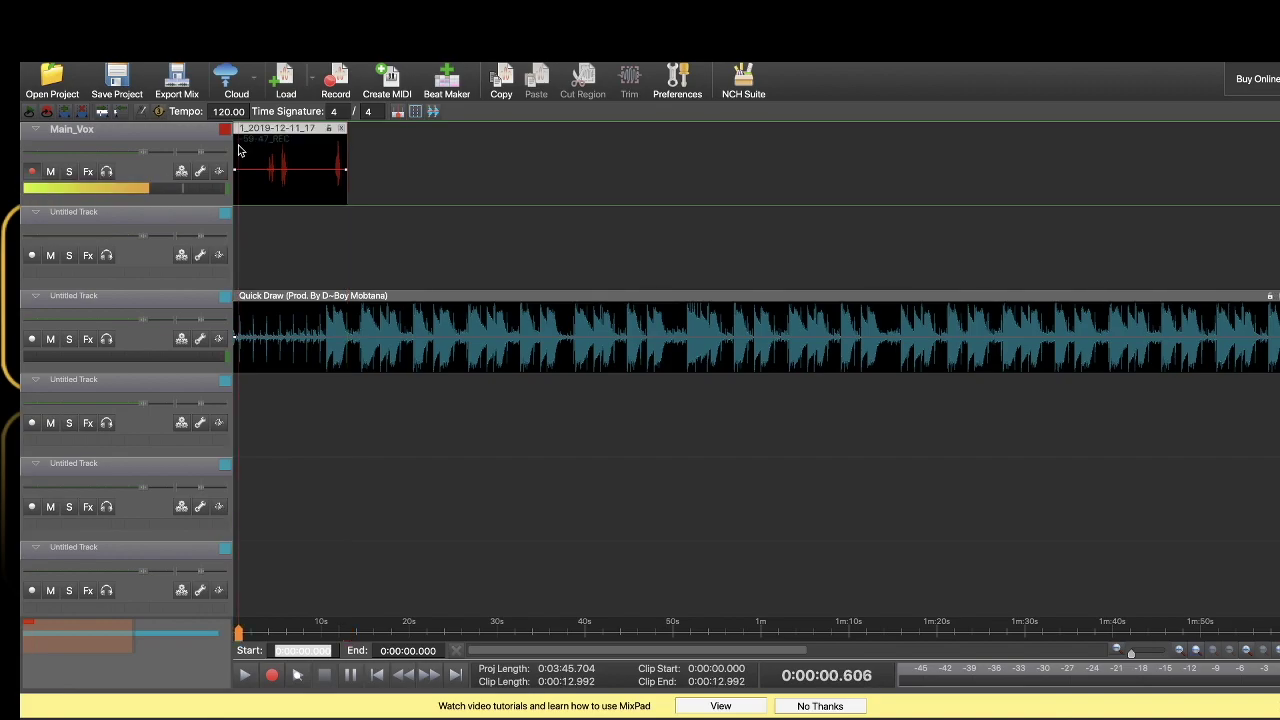
key("space")
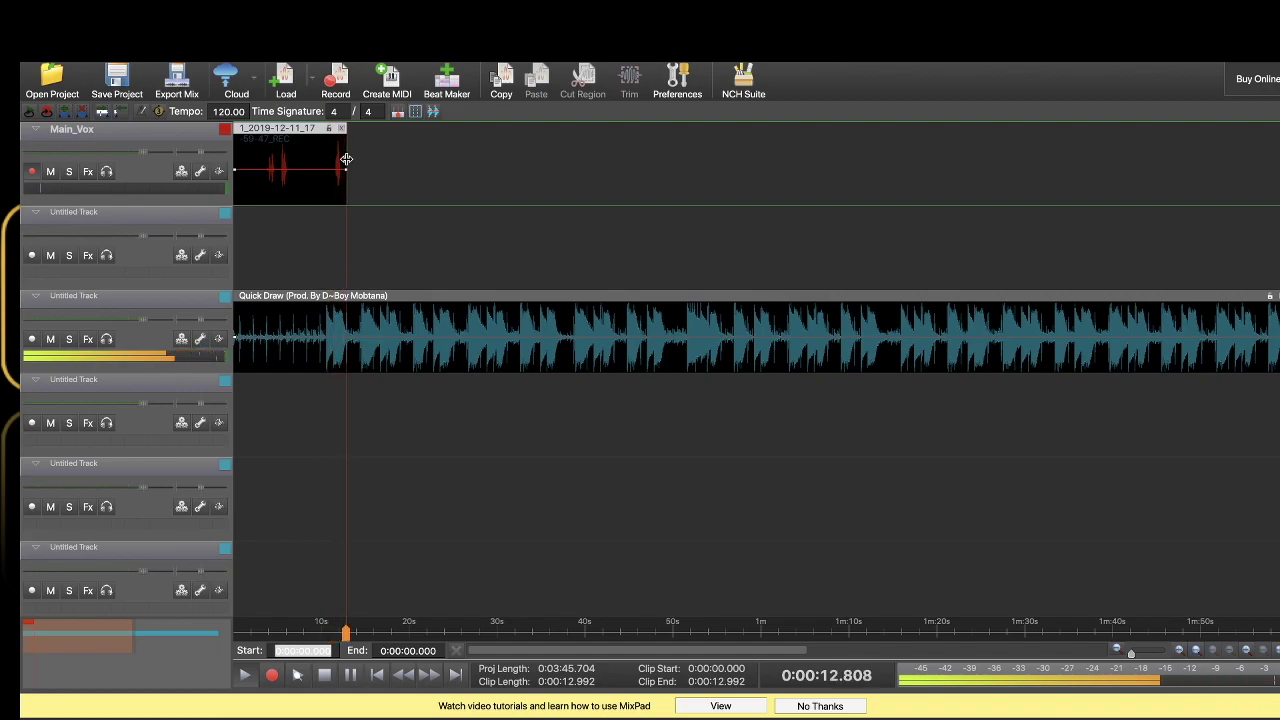
key("space")
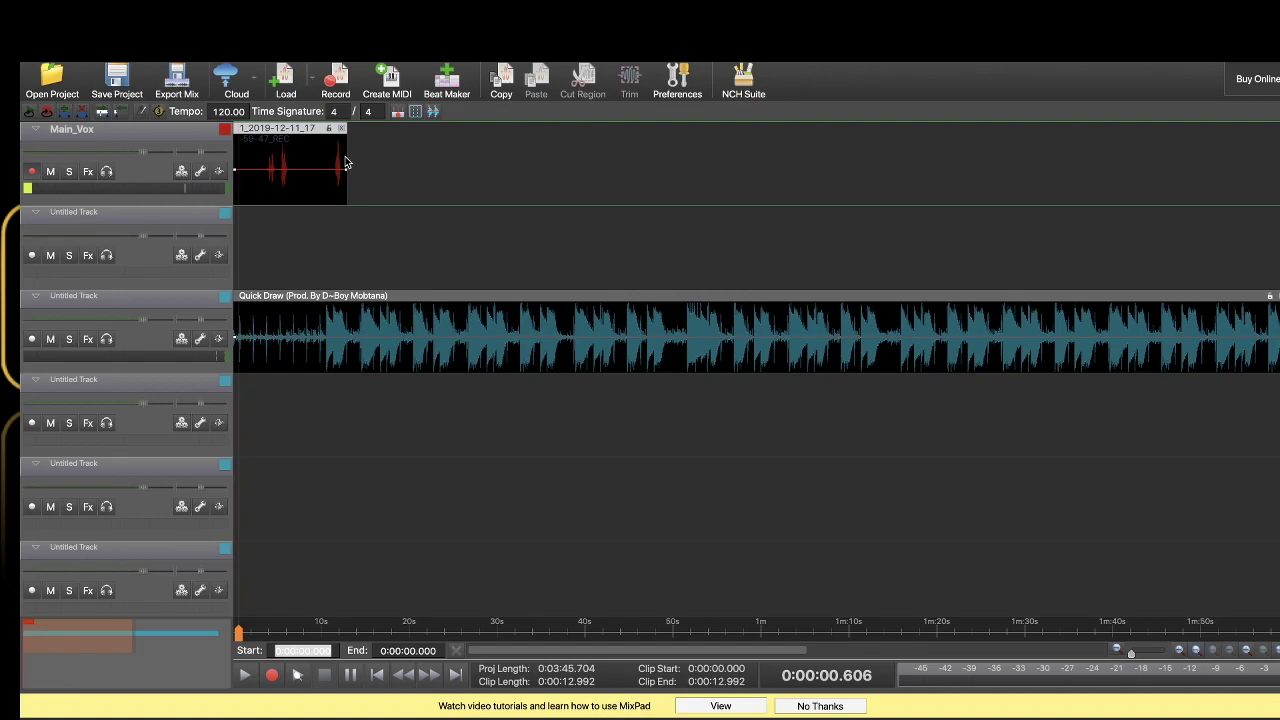
- Solo Main_Vox and turn off its record-arm button
left_click(70, 172)
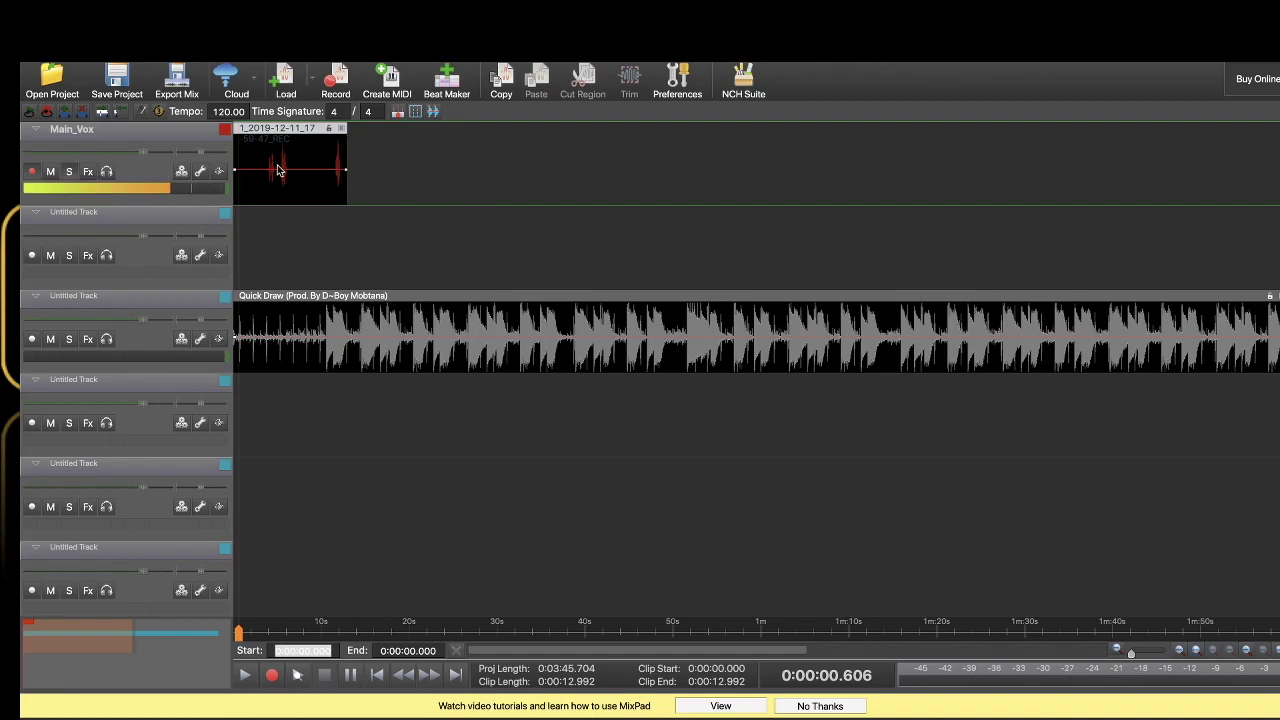
left_click(32, 172)
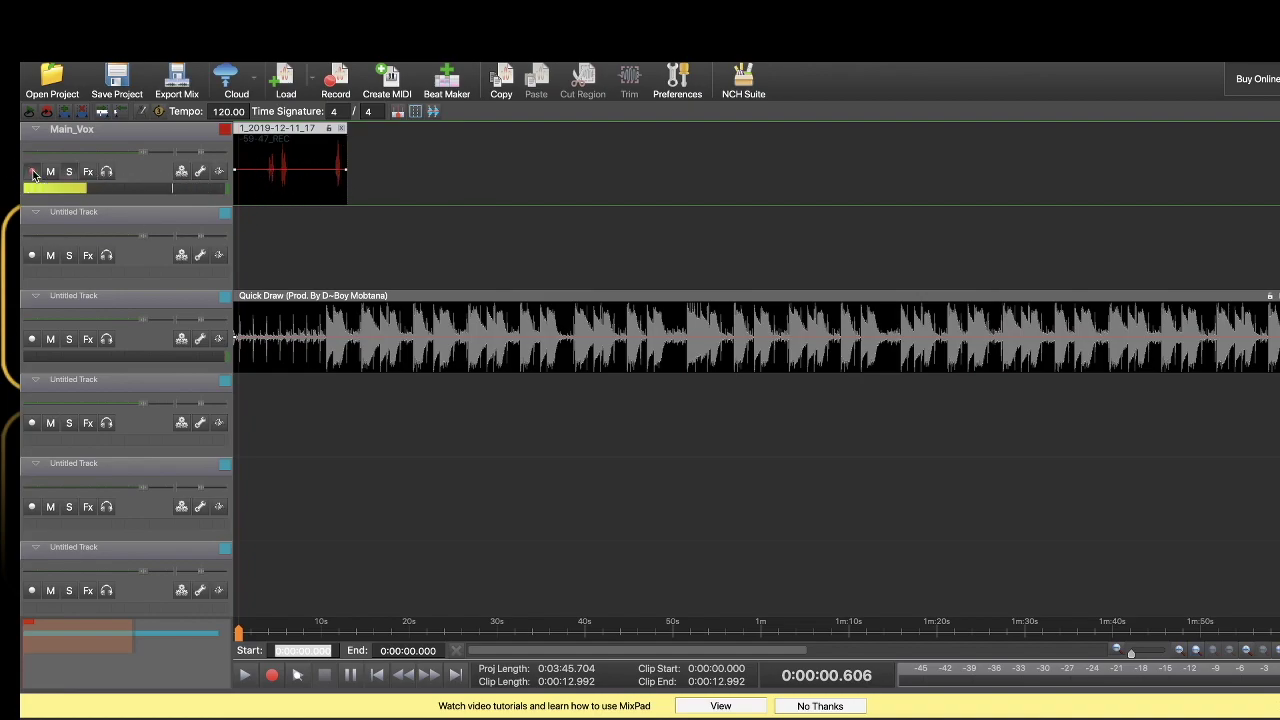
left_click(32, 172)
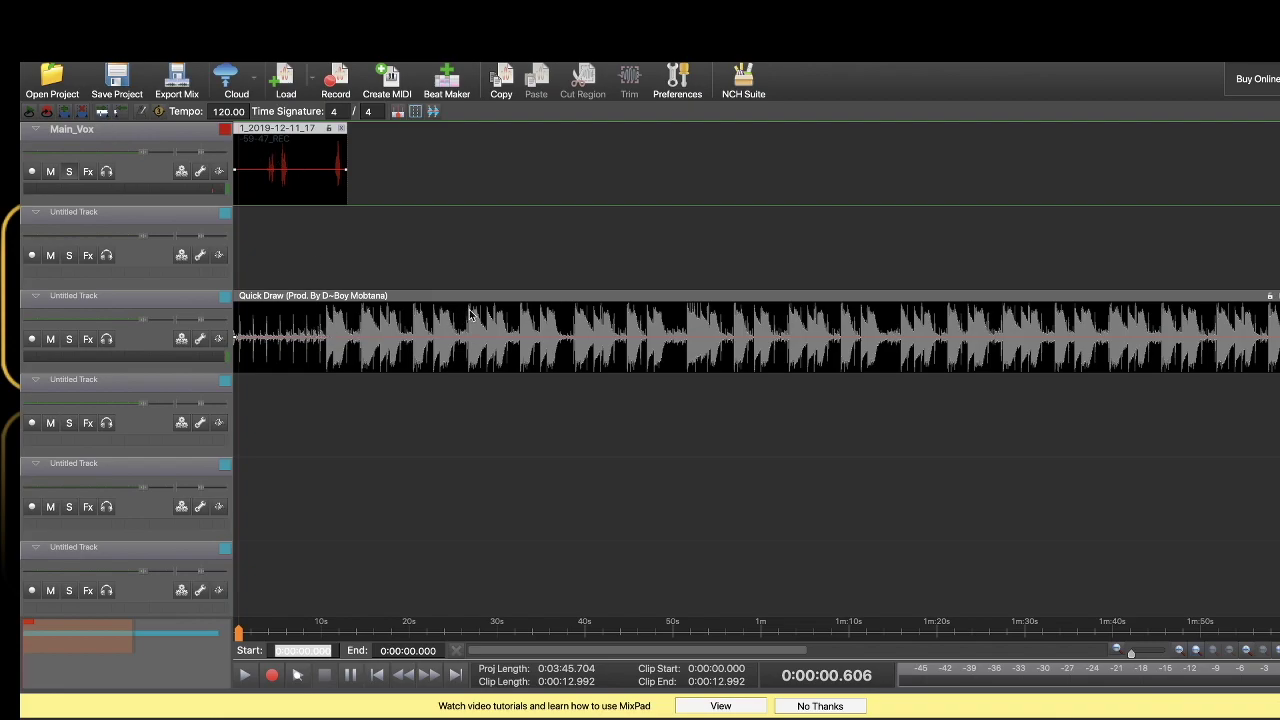
- Arm the second track for recording and give it the name DUb
left_click(31, 257)
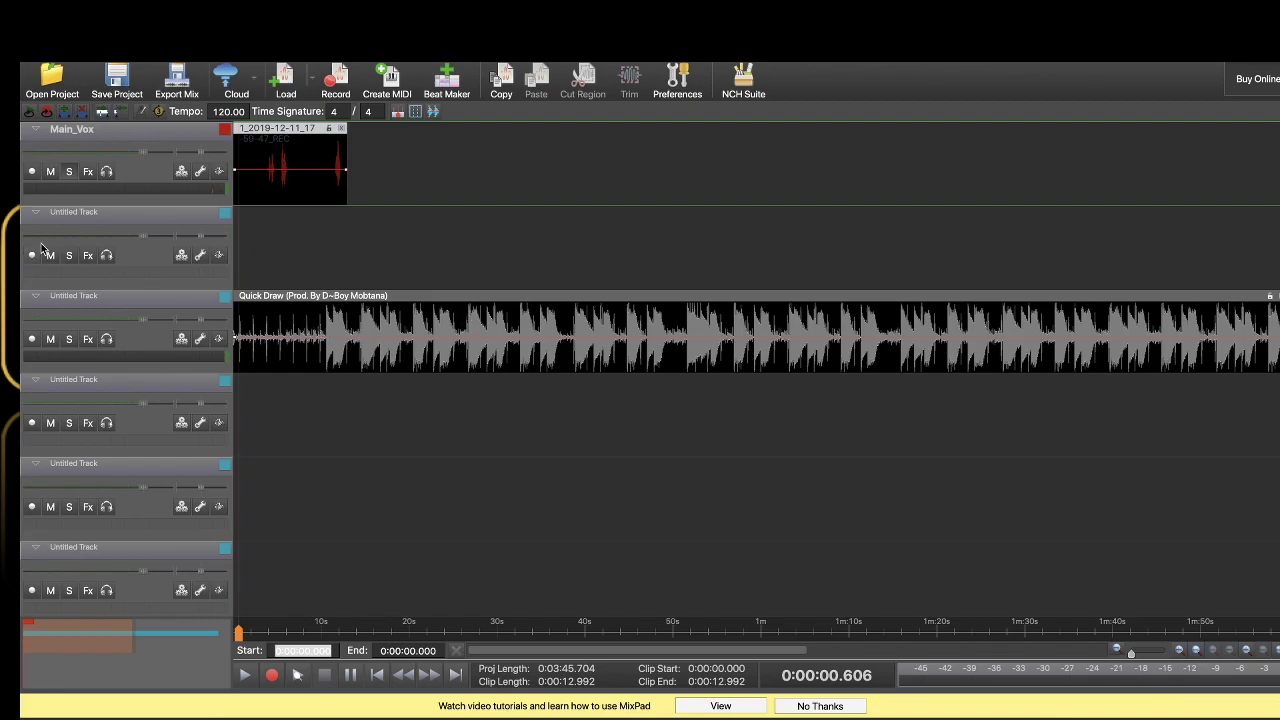
double_click(82, 212)
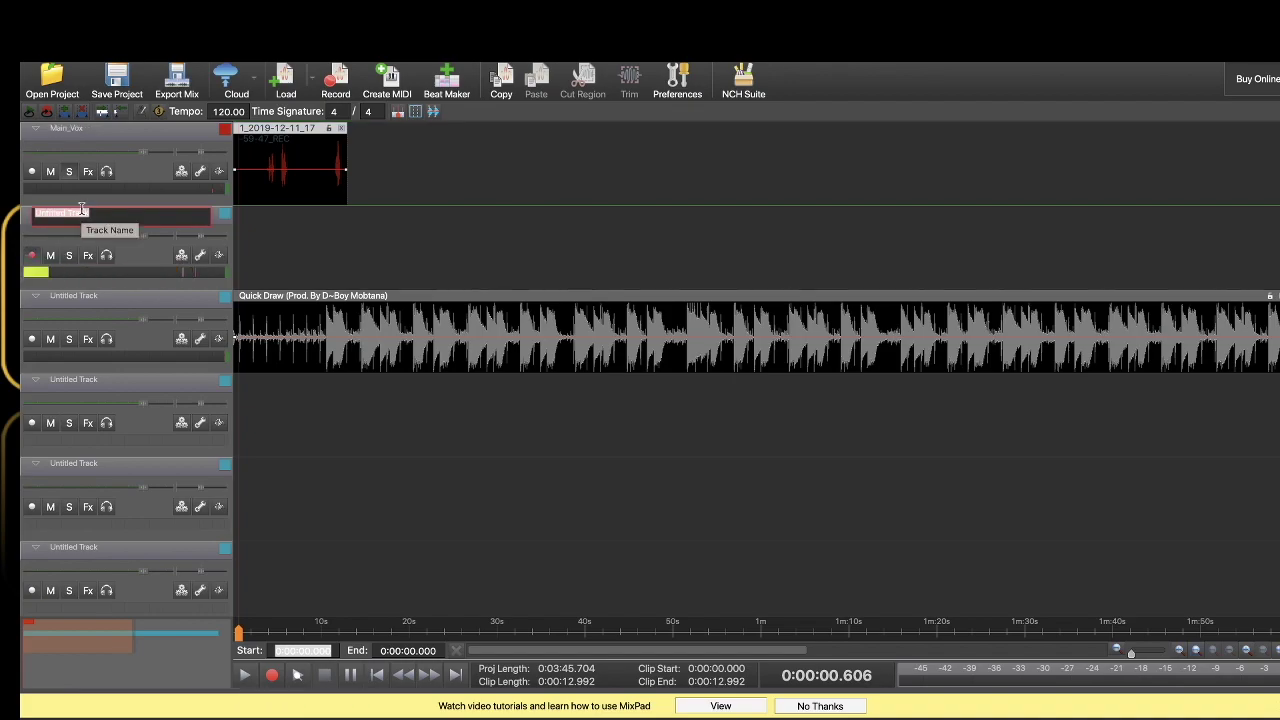
type("DUb")
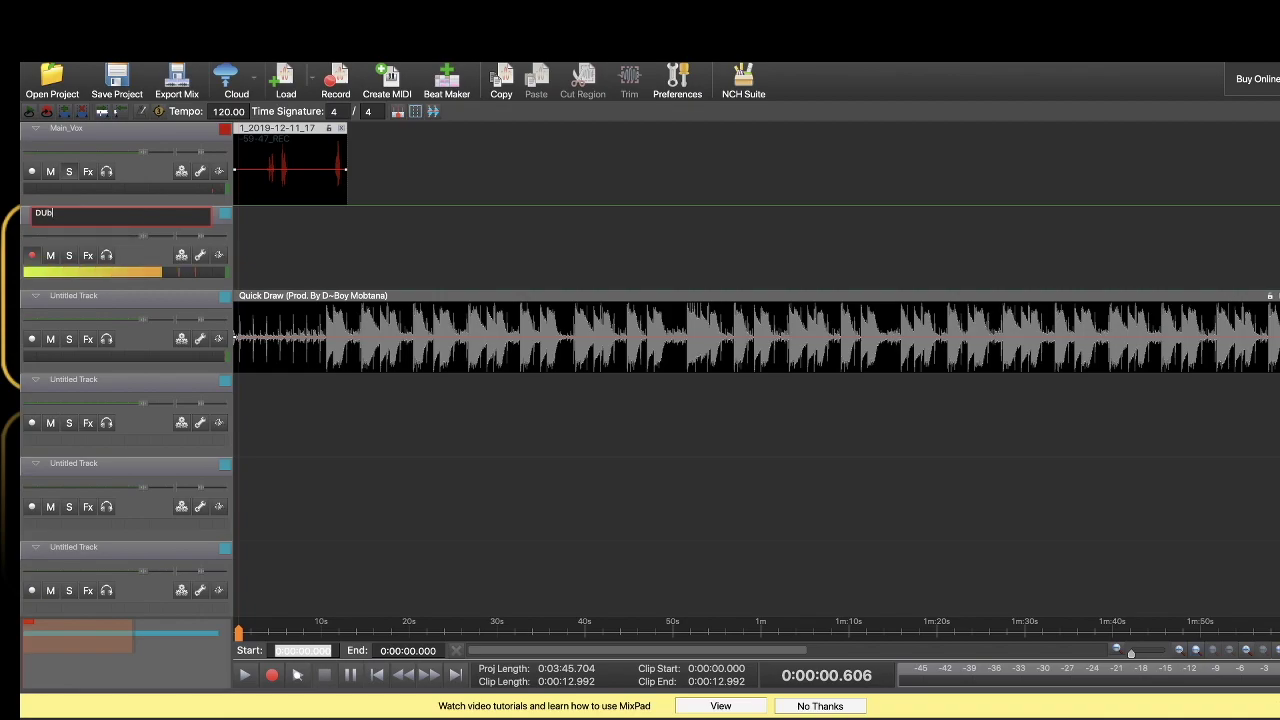
key("Return")
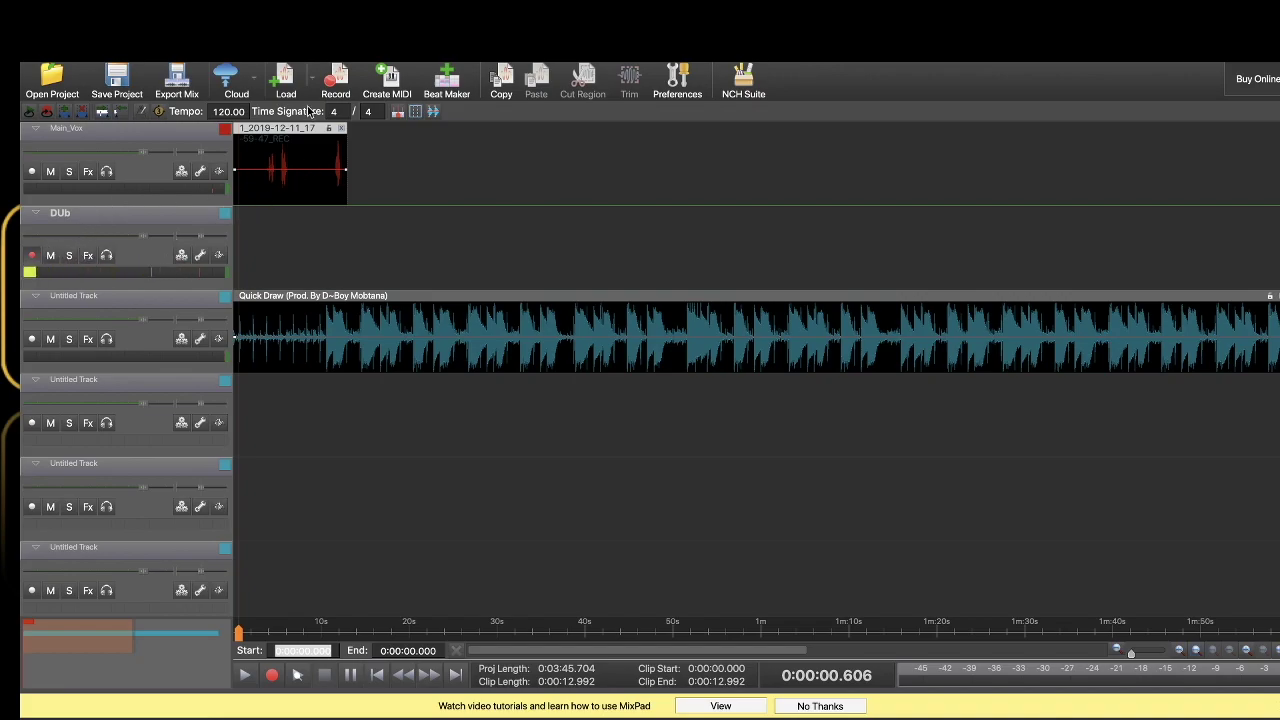
- Record a take on DUb, then rename the third Quick Draw track to Beat
left_click(338, 80)
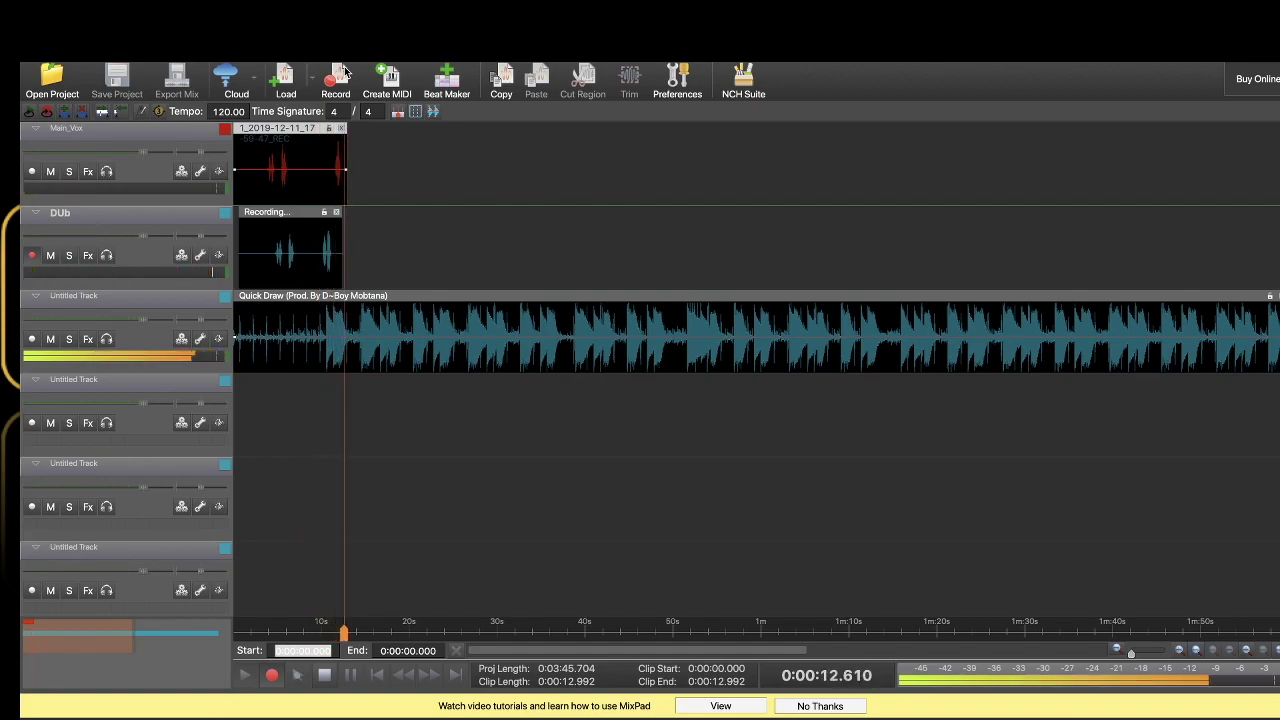
left_click(343, 72)
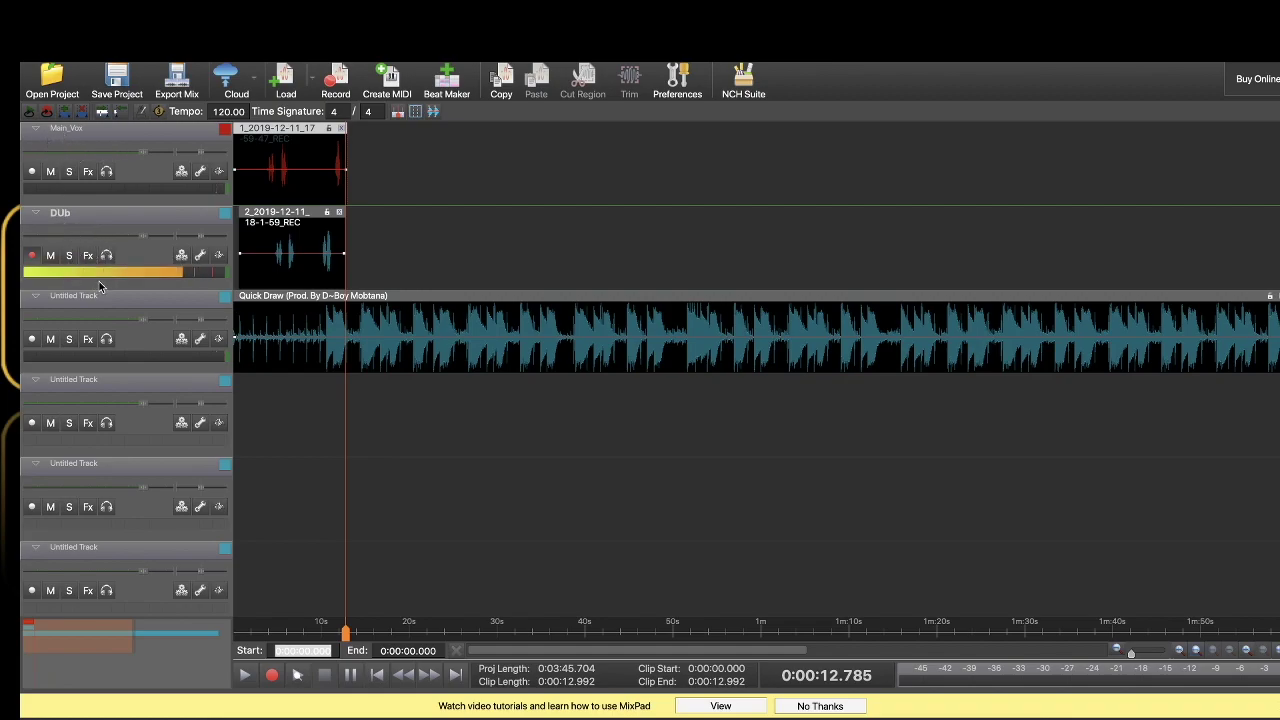
double_click(72, 297)
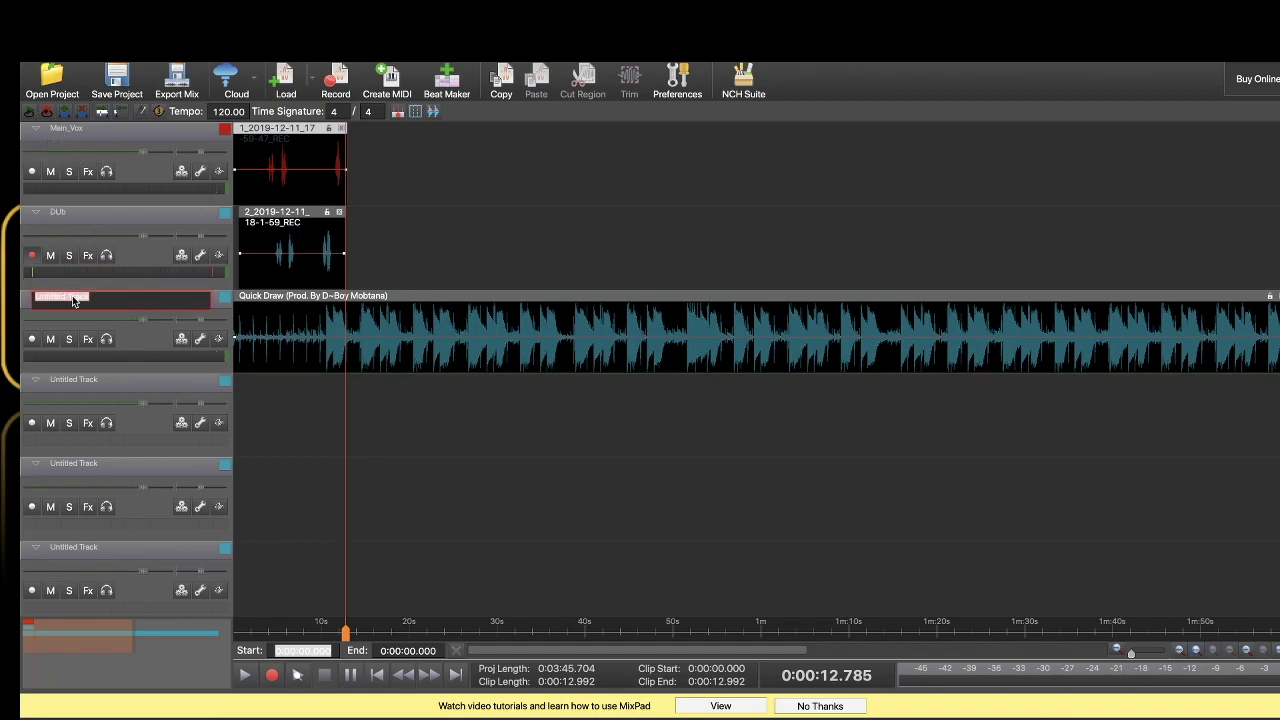
type("Beat")
key("Return")
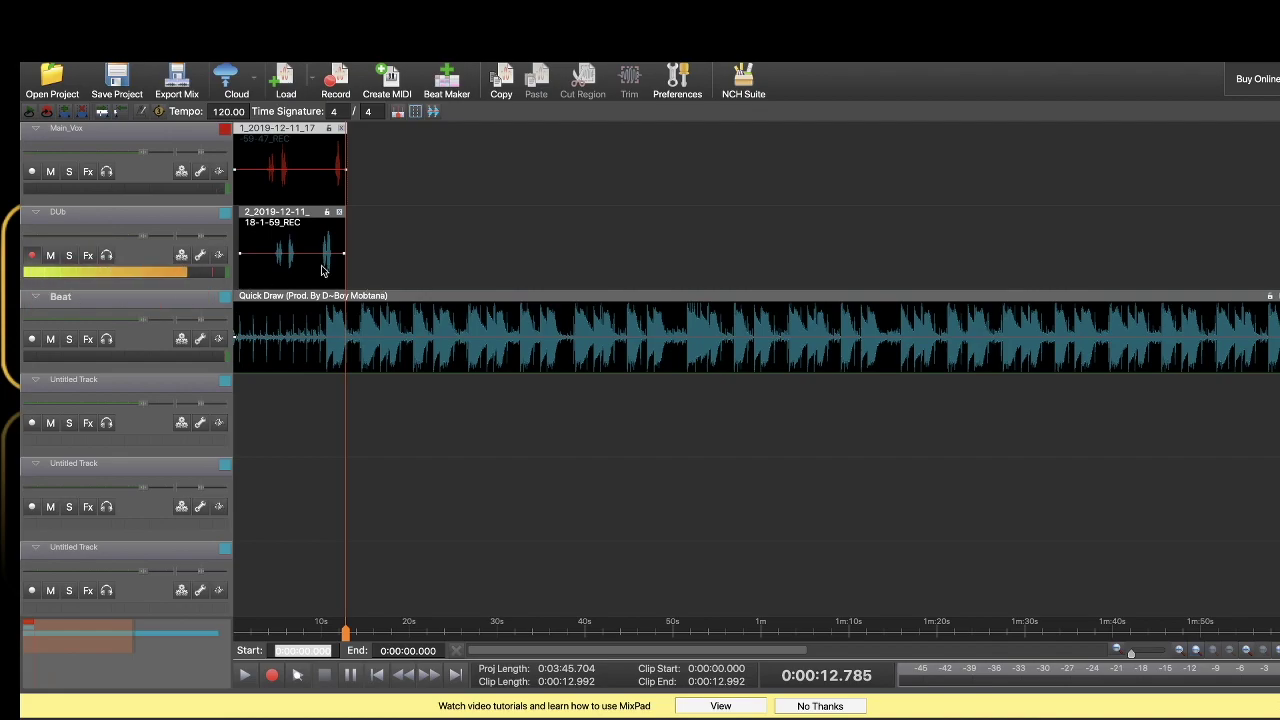
- Disarm DUb, play the mix from about 2 seconds, and raise DUb's volume to 1 dB
left_click(251, 158)
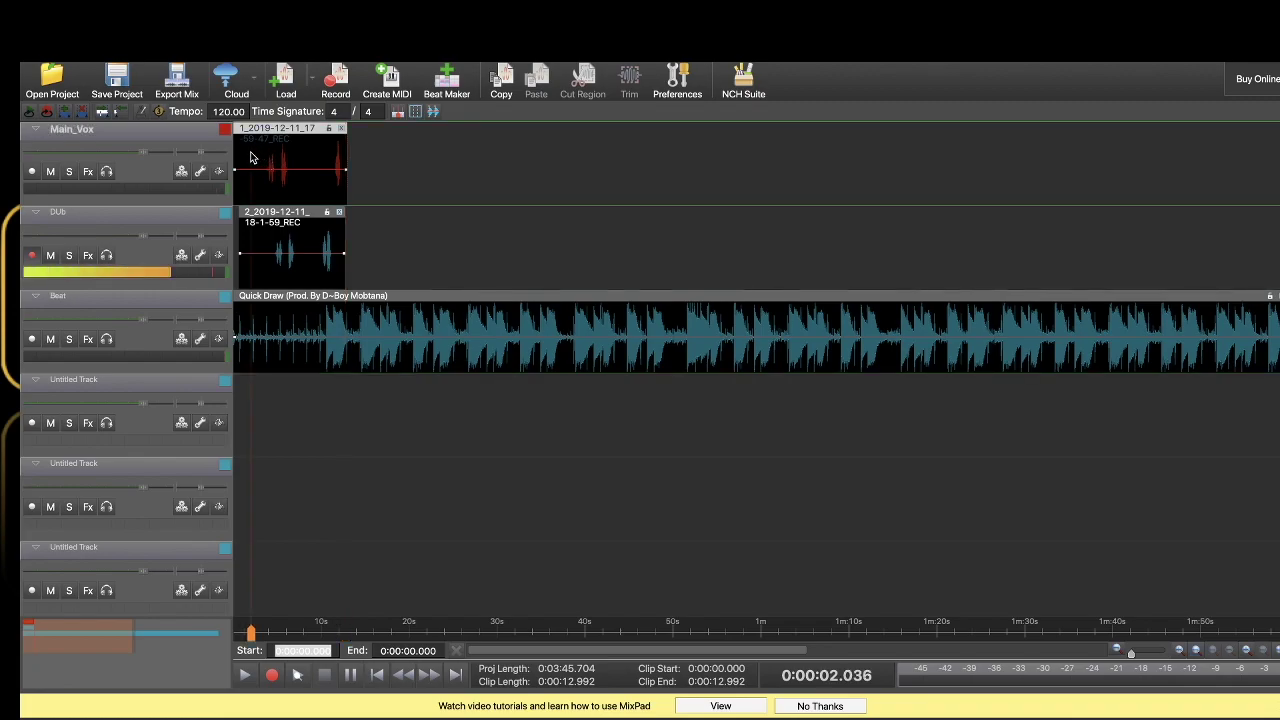
left_click(32, 256)
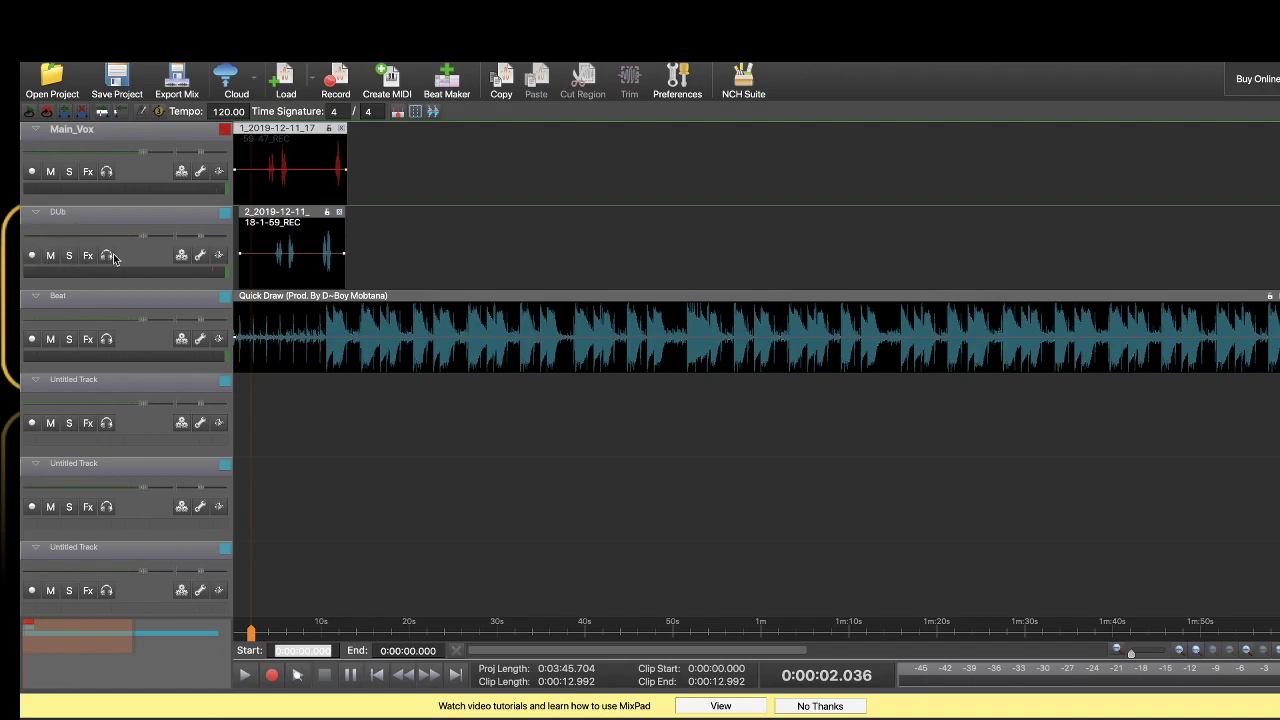
key("space")
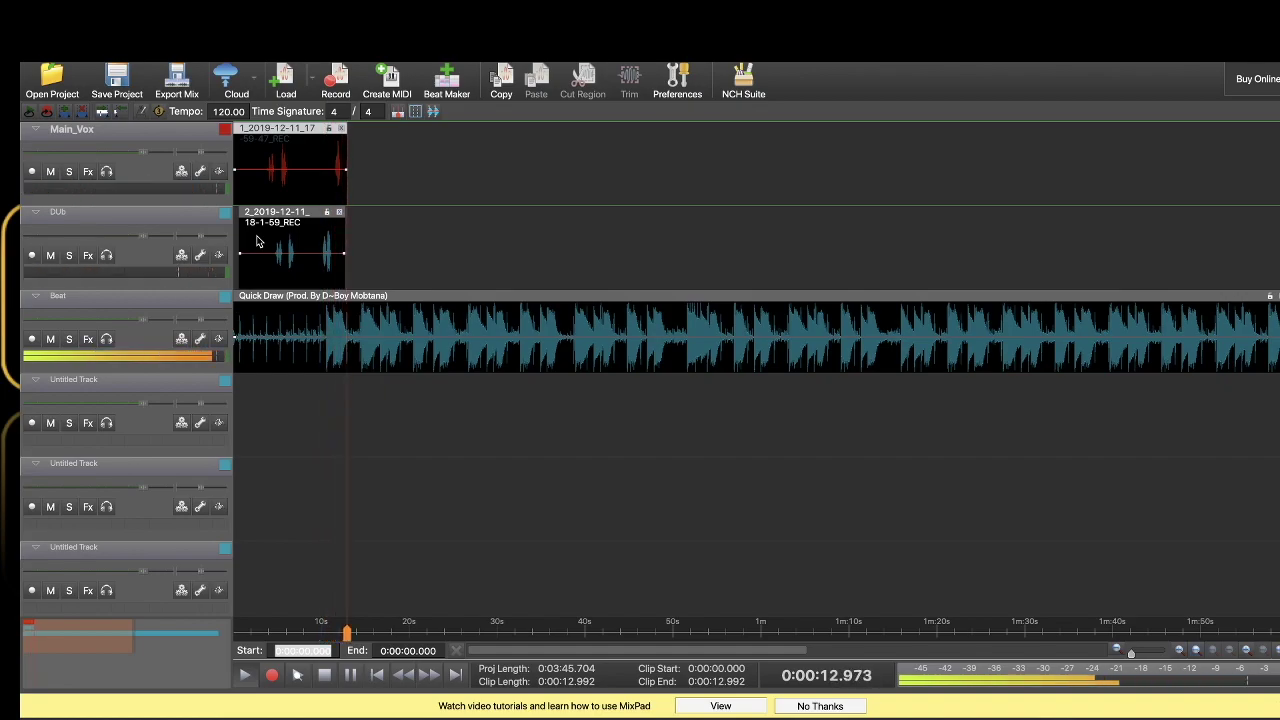
key("space")
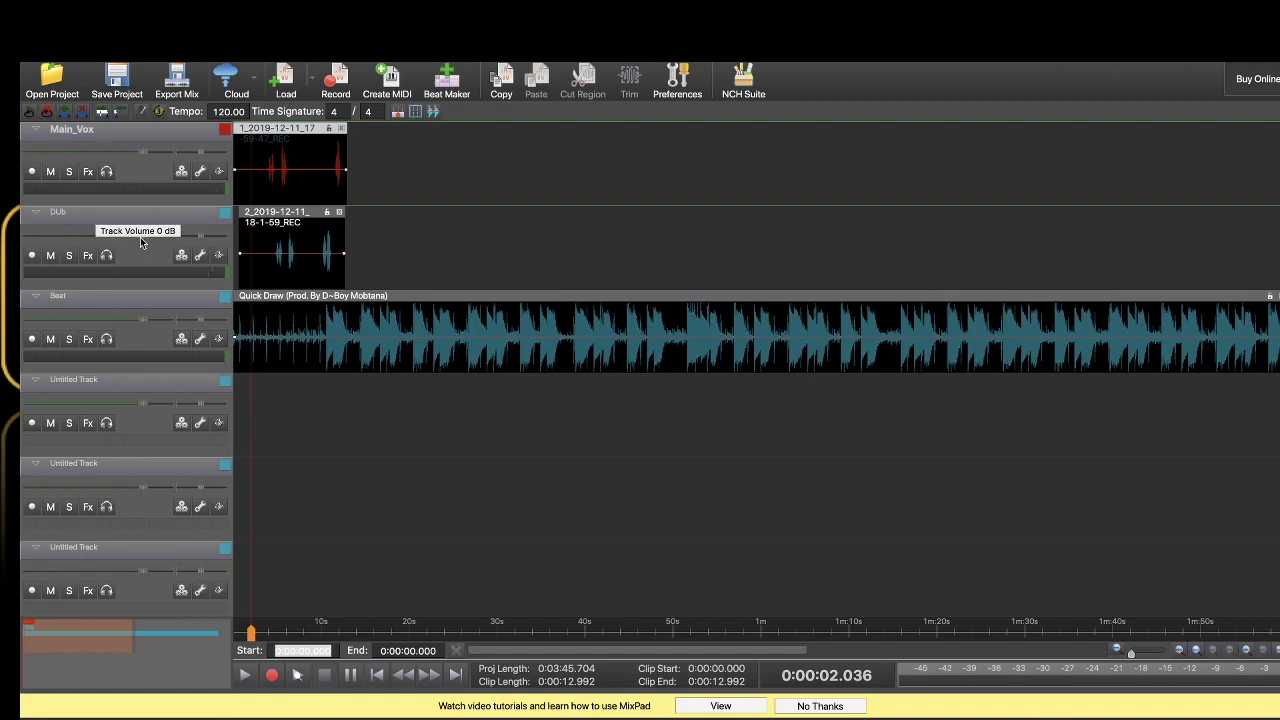
left_click_drag(146, 235, 126, 243)
mouse_move(140, 156)
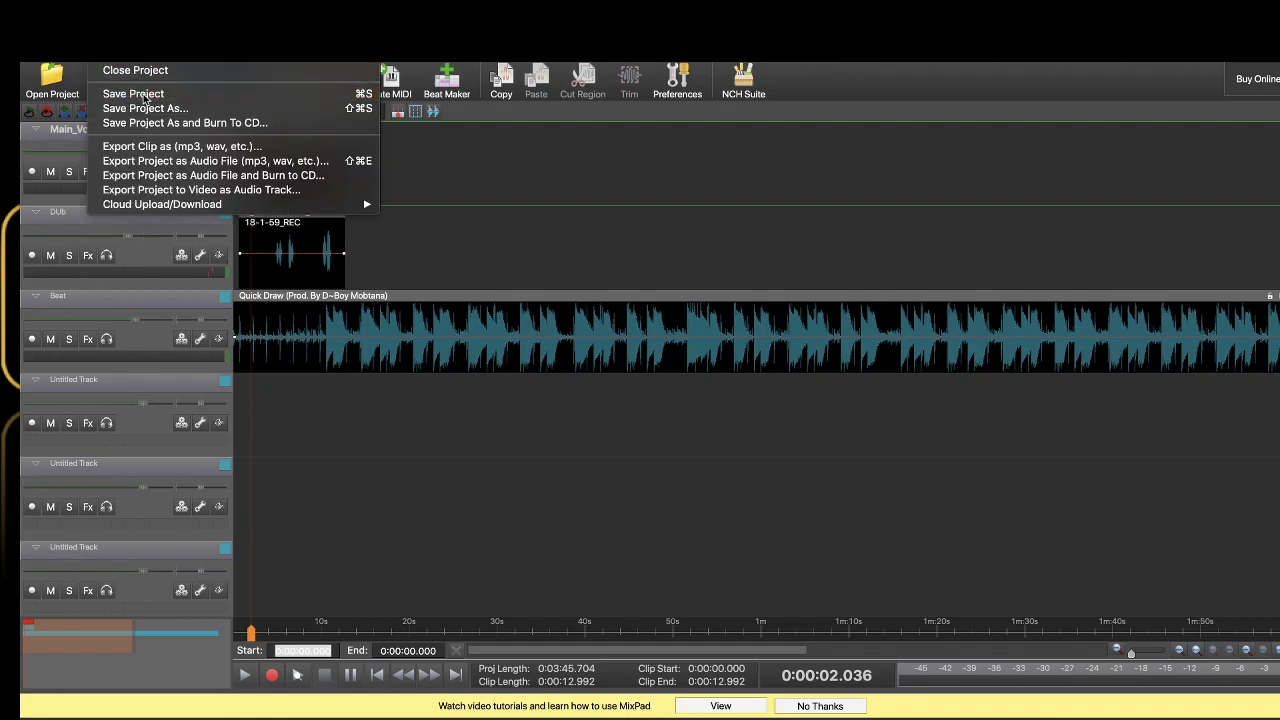
- Name the project Demo and save it into a newly created Desktop folder called Demo
left_click(145, 97)
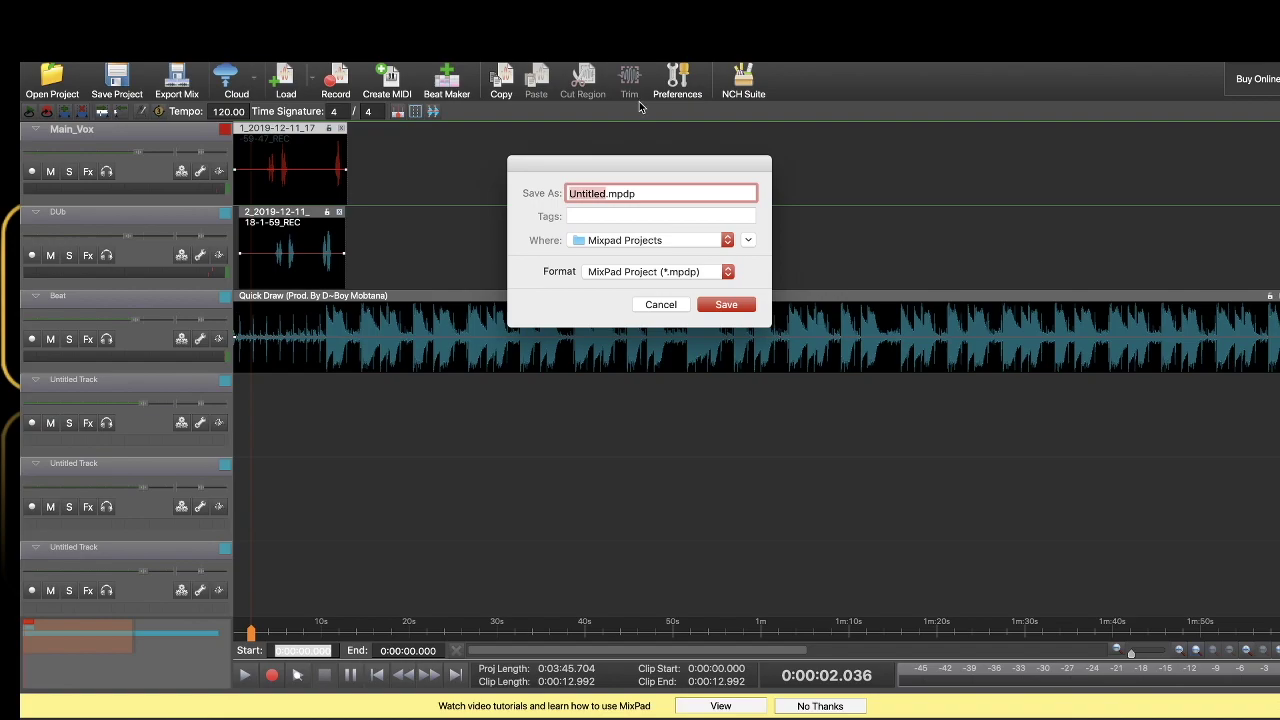
type("Demo")
left_click(747, 242)
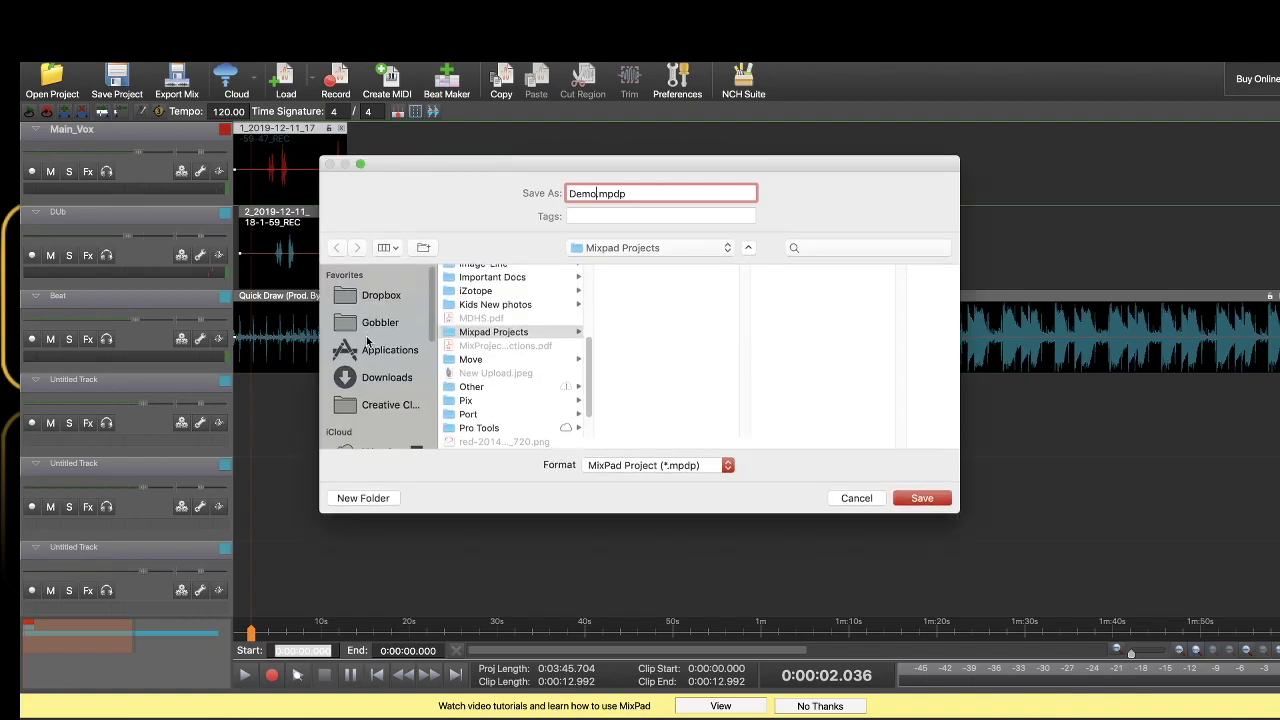
scroll(372, 370, "down", 5)
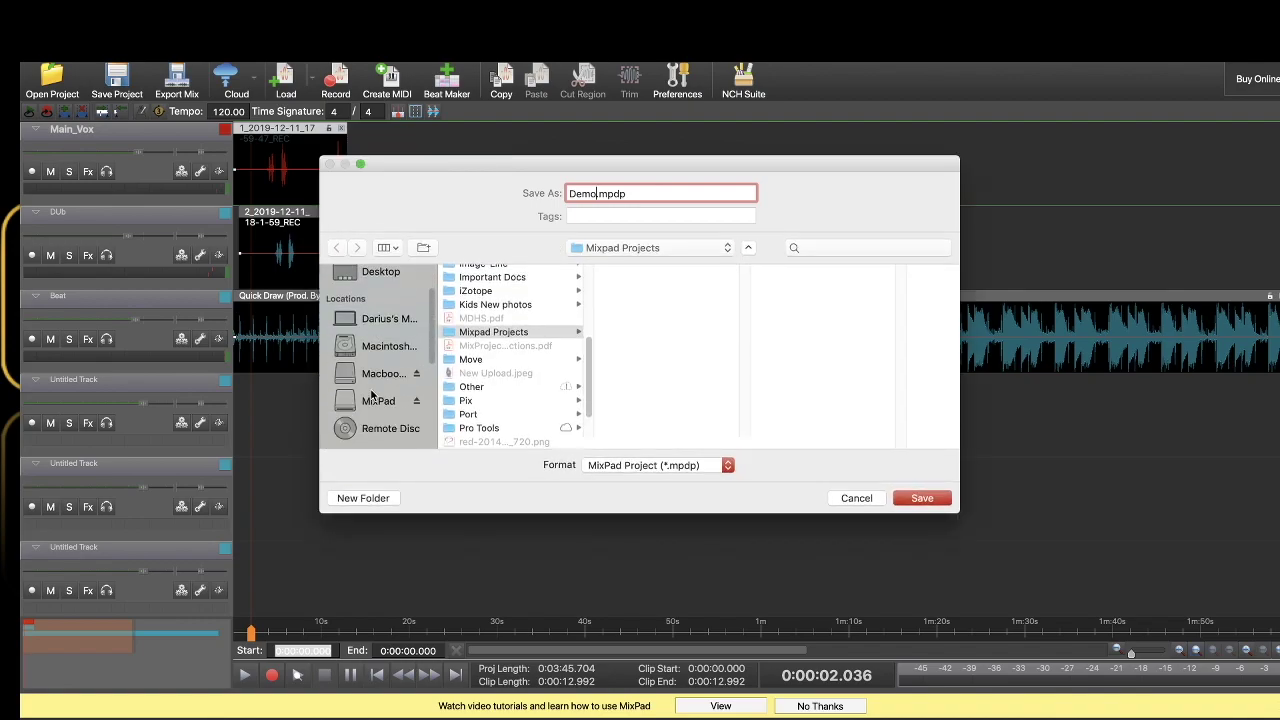
scroll(380, 350, "up", 3)
left_click(379, 337)
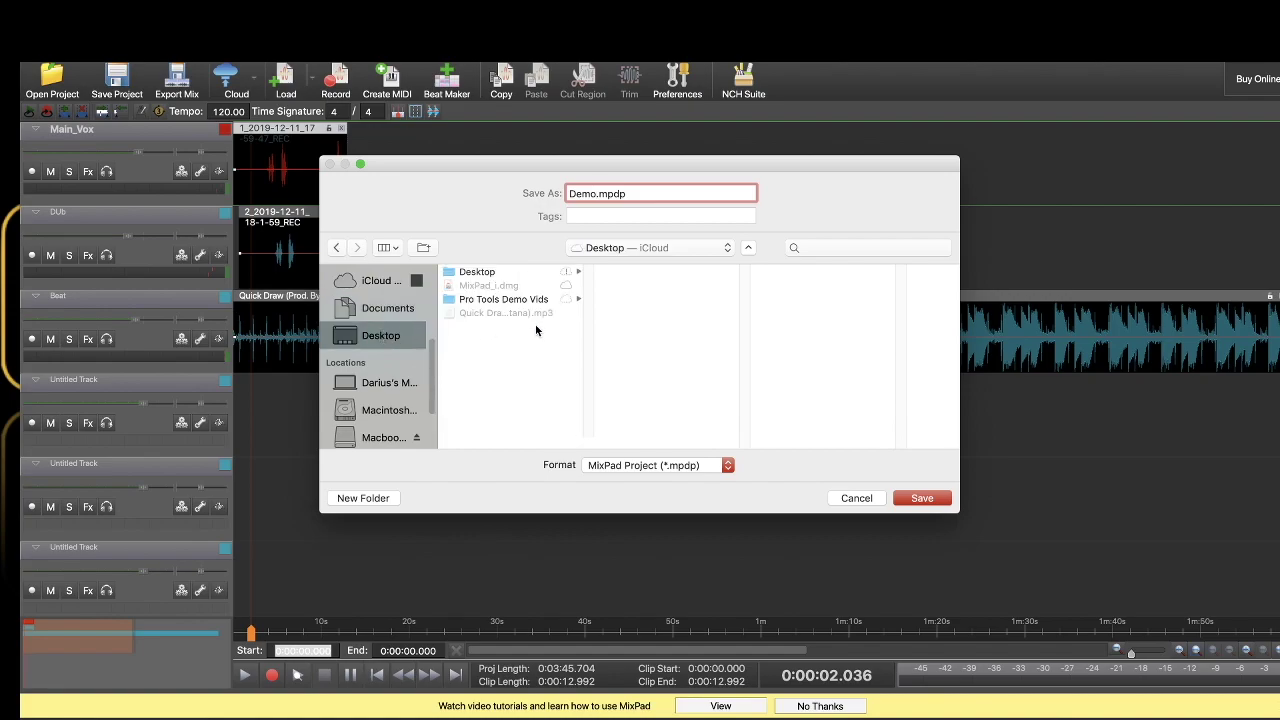
left_click(363, 498)
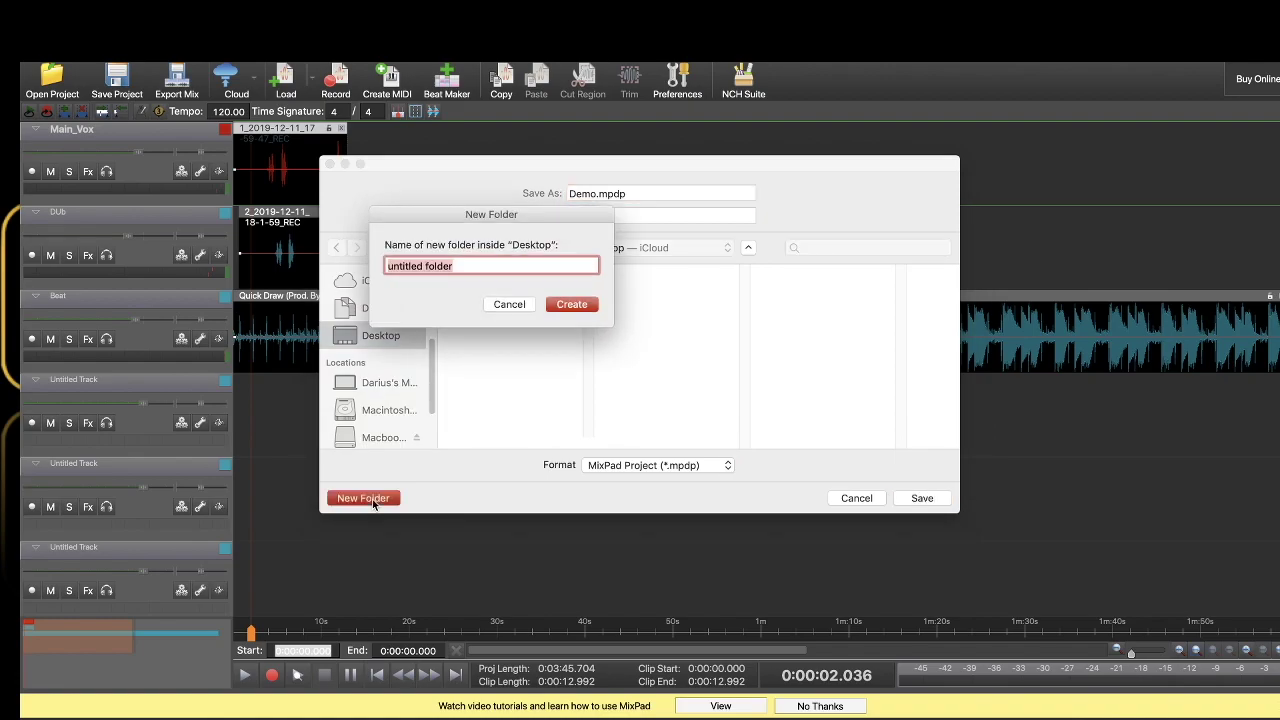
type("Demo")
key("Return")
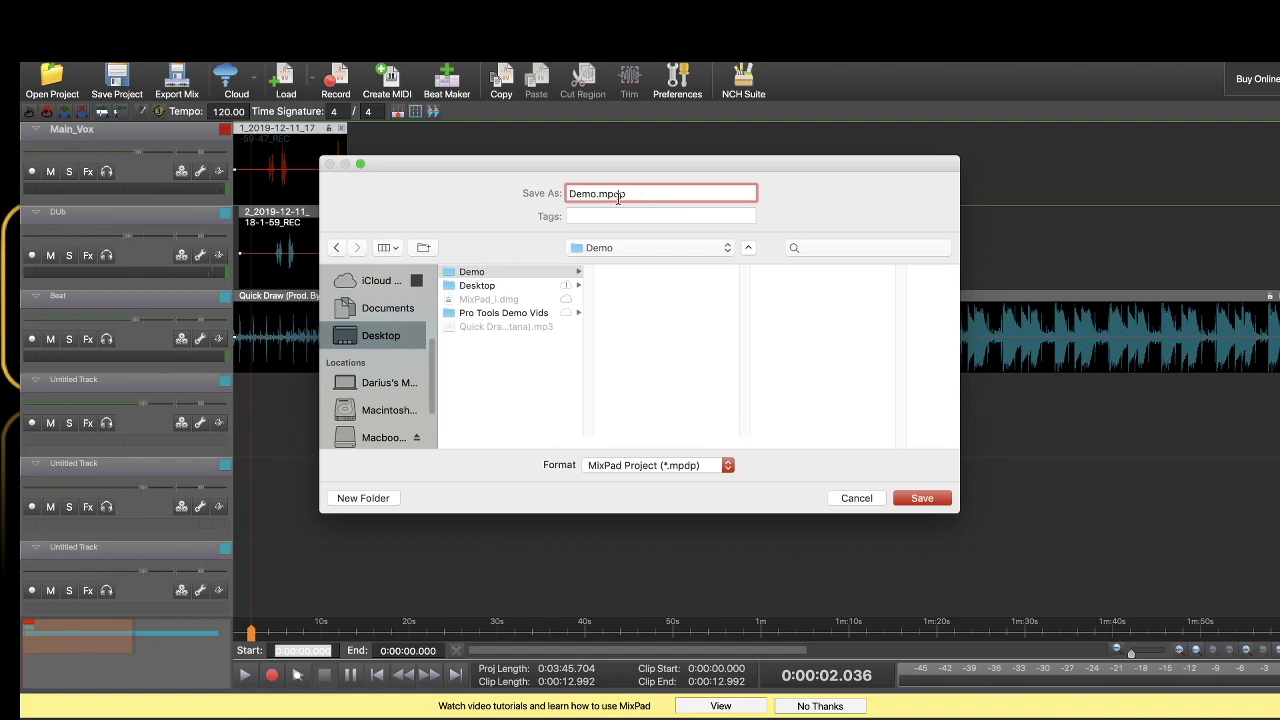
left_click(904, 497)
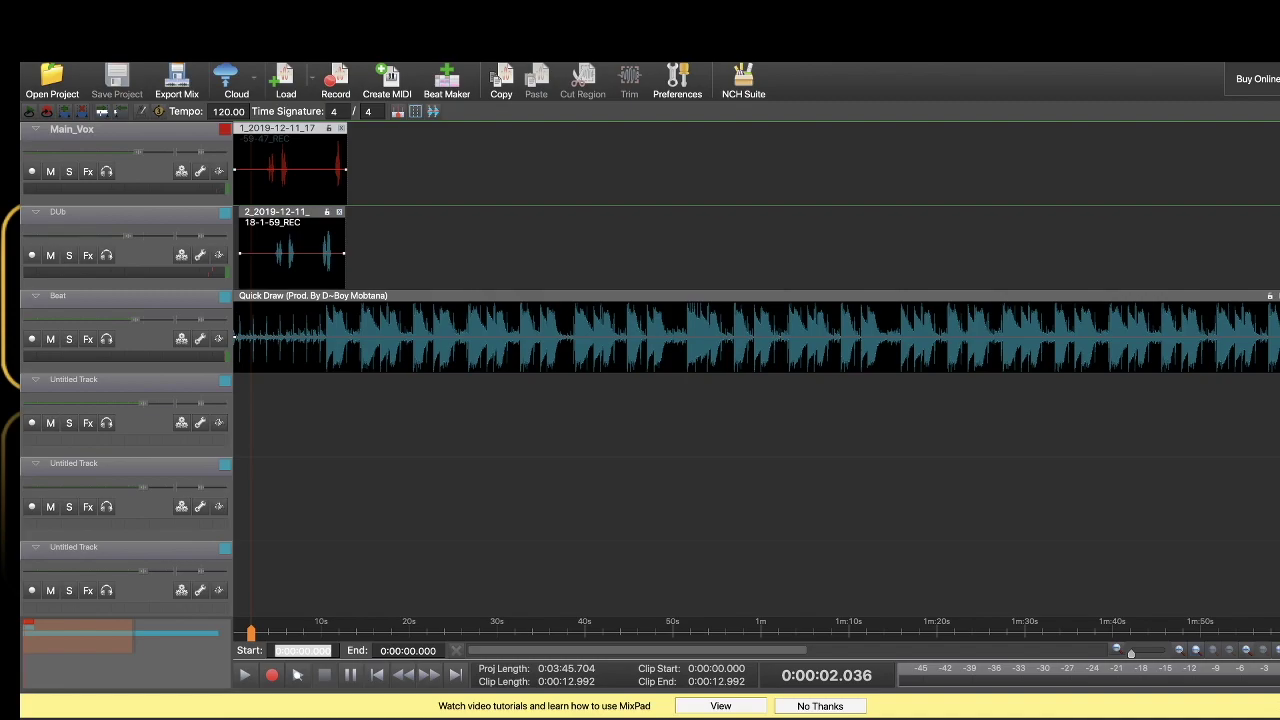
- Export the whole mix as Demo.mp3 instead of .wav and close the completion prompt
left_click(177, 93)
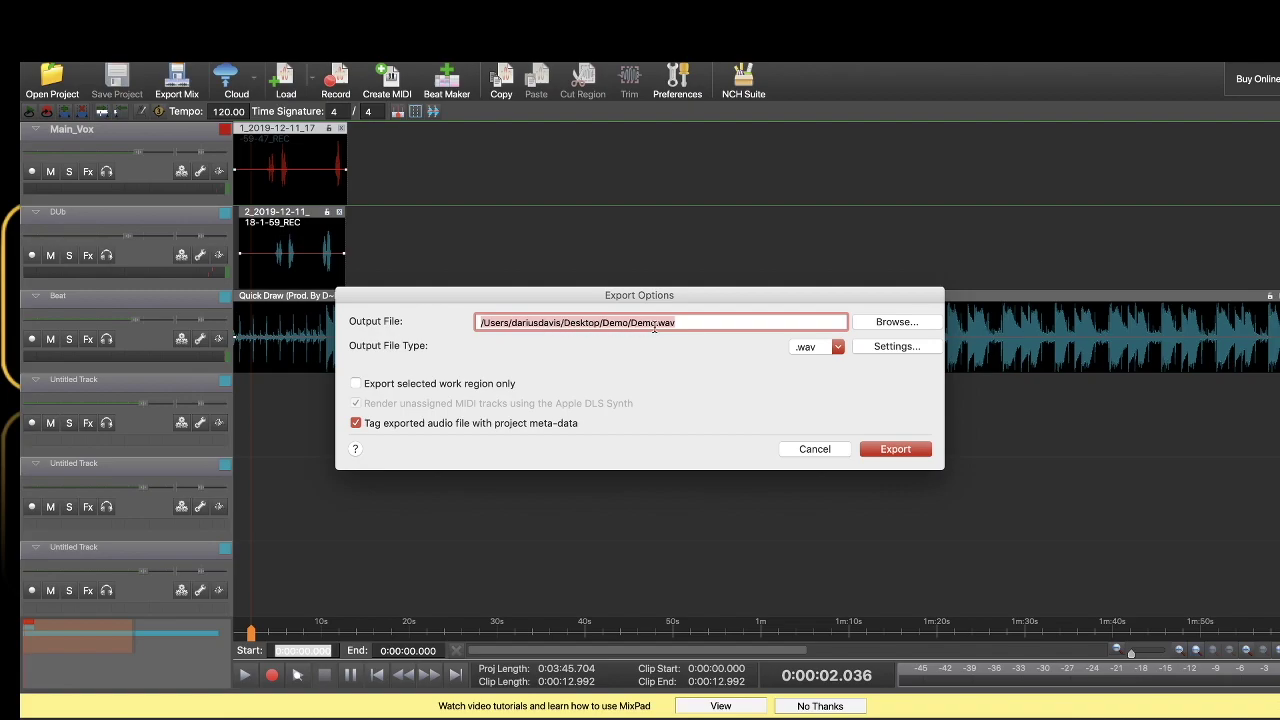
left_click(838, 348)
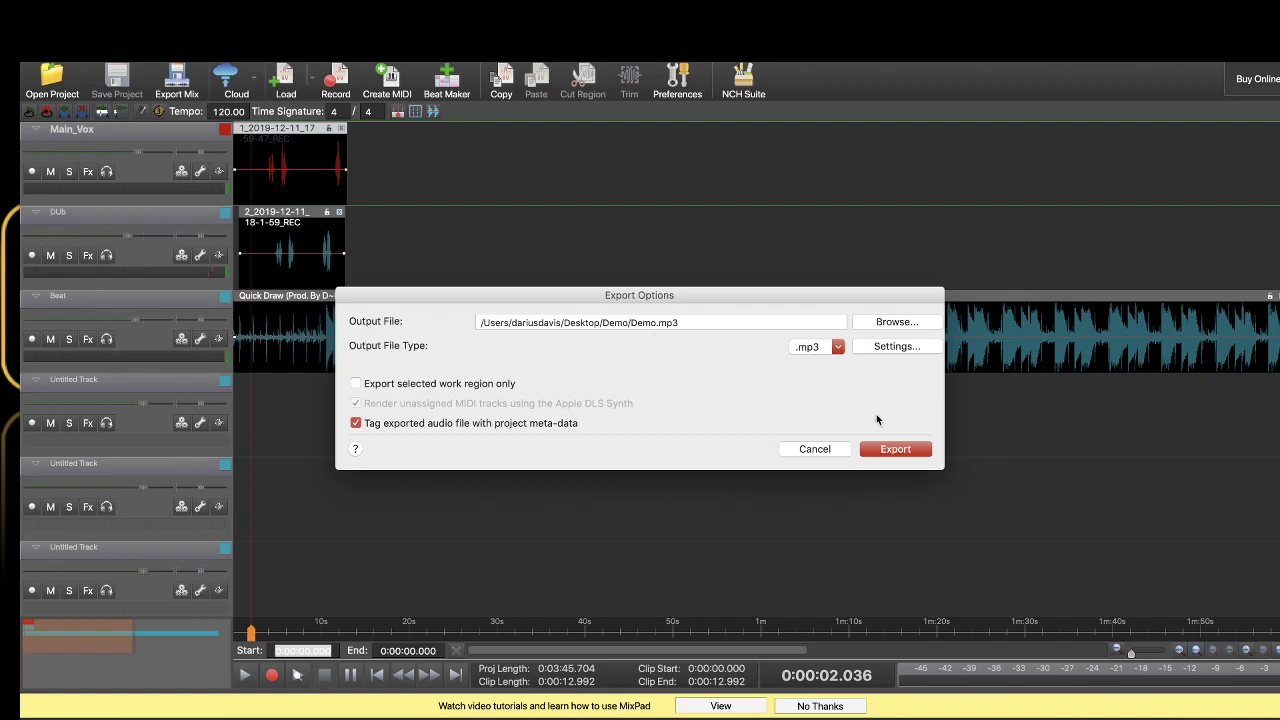
left_click(907, 451)
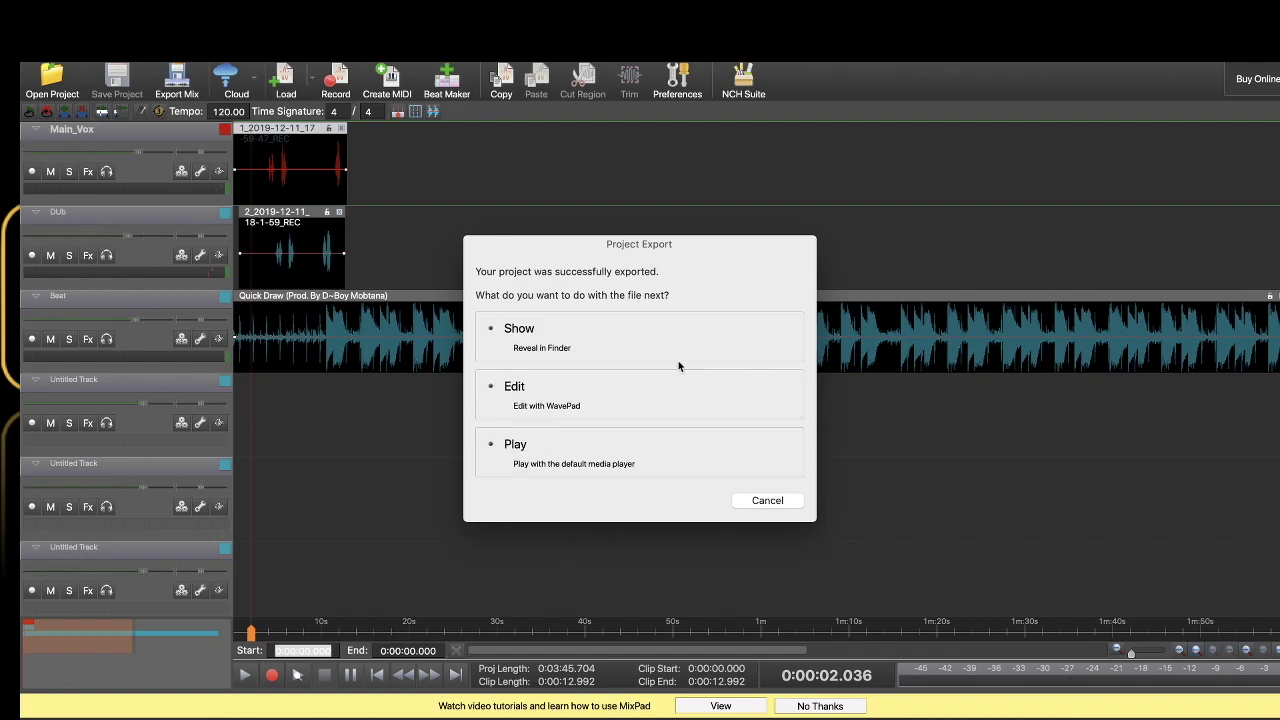
left_click(768, 500)
- Move the playhead to about 47 seconds and dismiss the project file options
left_click(649, 481)
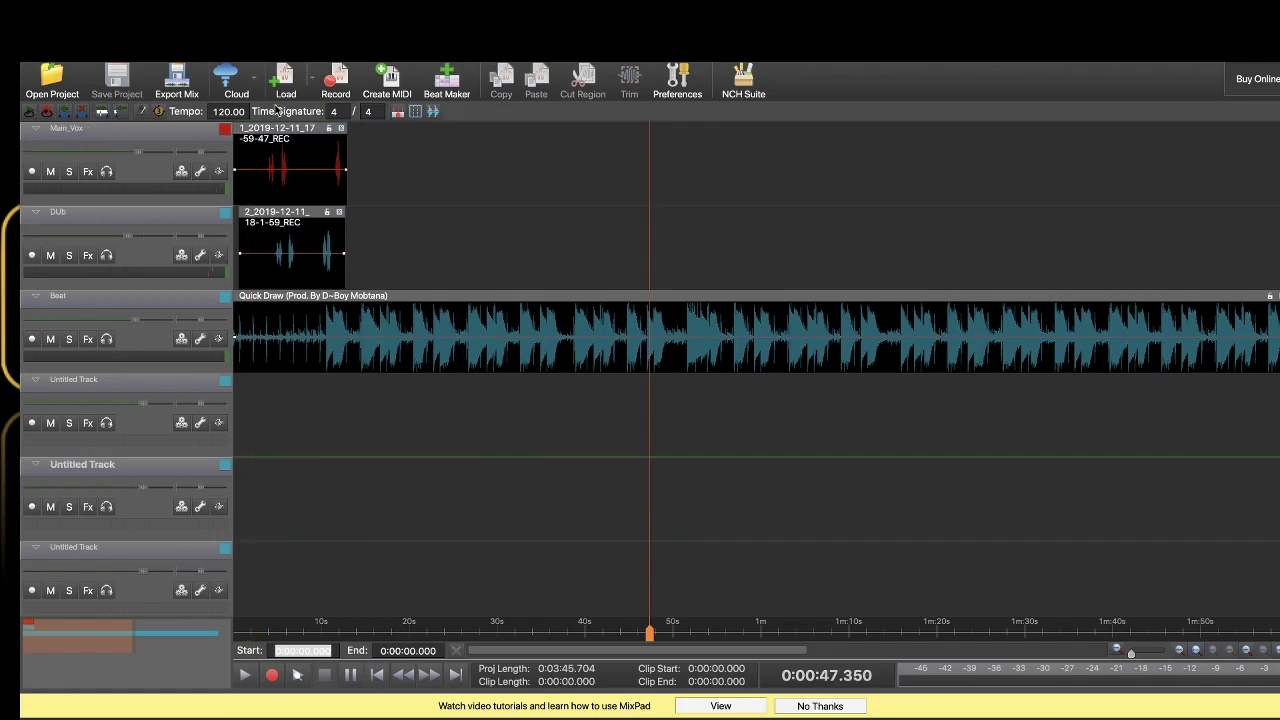
left_click(127, 94)
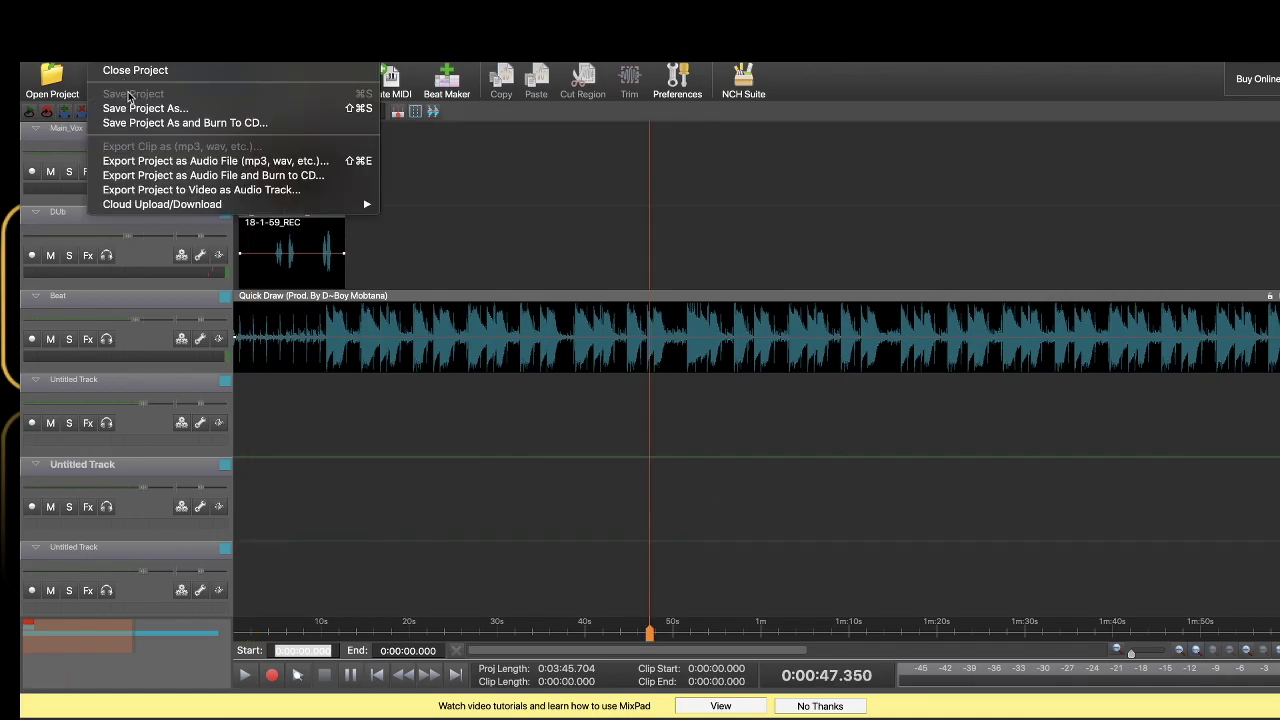
left_click(531, 137)
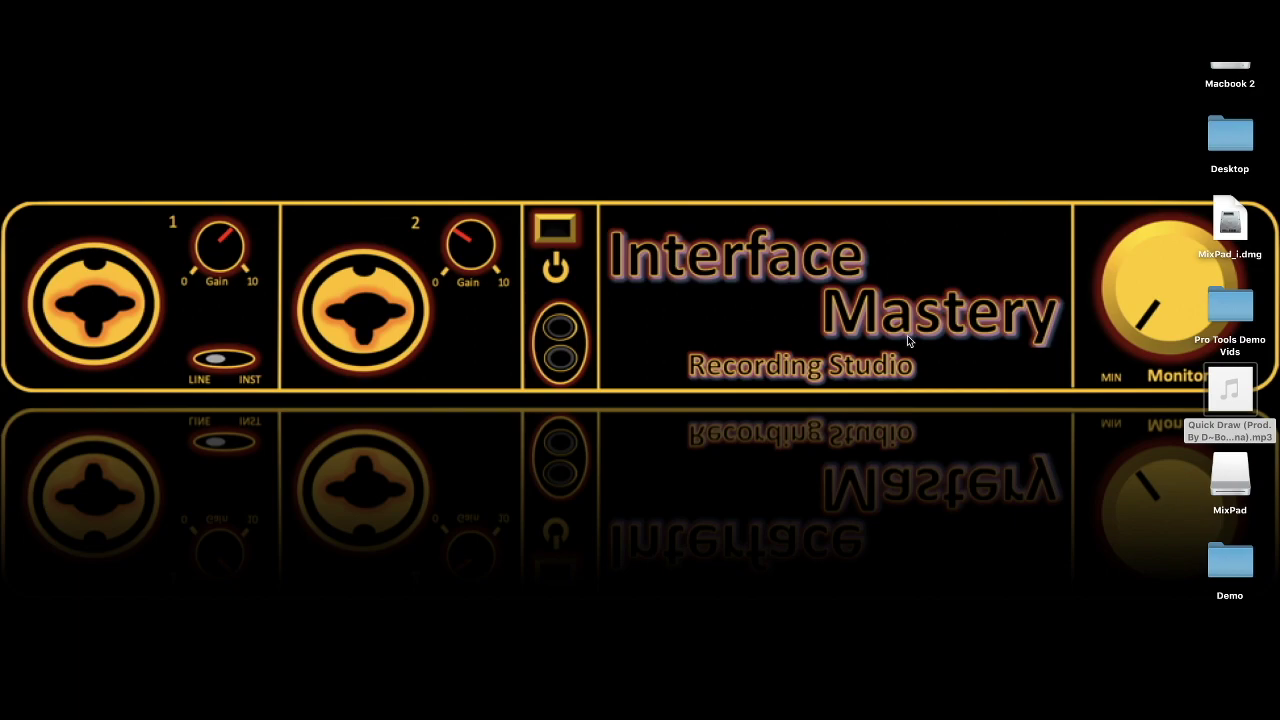
- Open the Desktop's Demo folder, inspect the Demo.mpdp.ProjectData folder, and return
double_click(1245, 588)
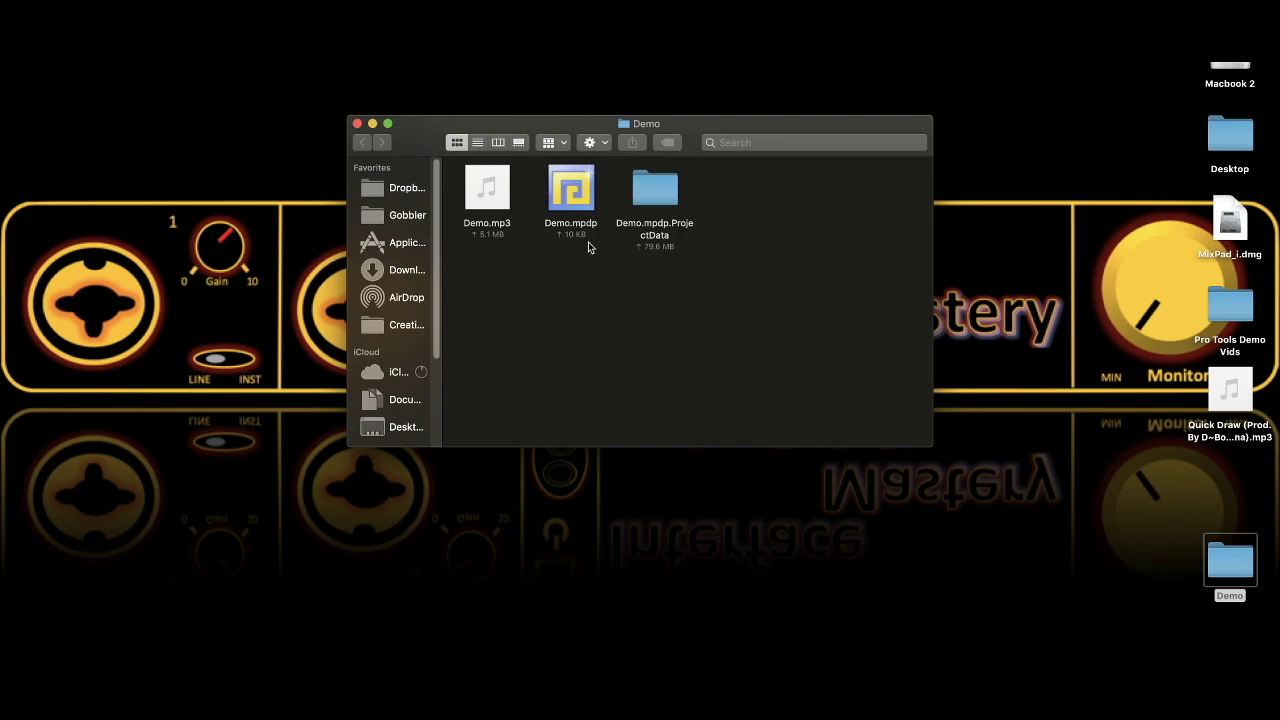
double_click(655, 188)
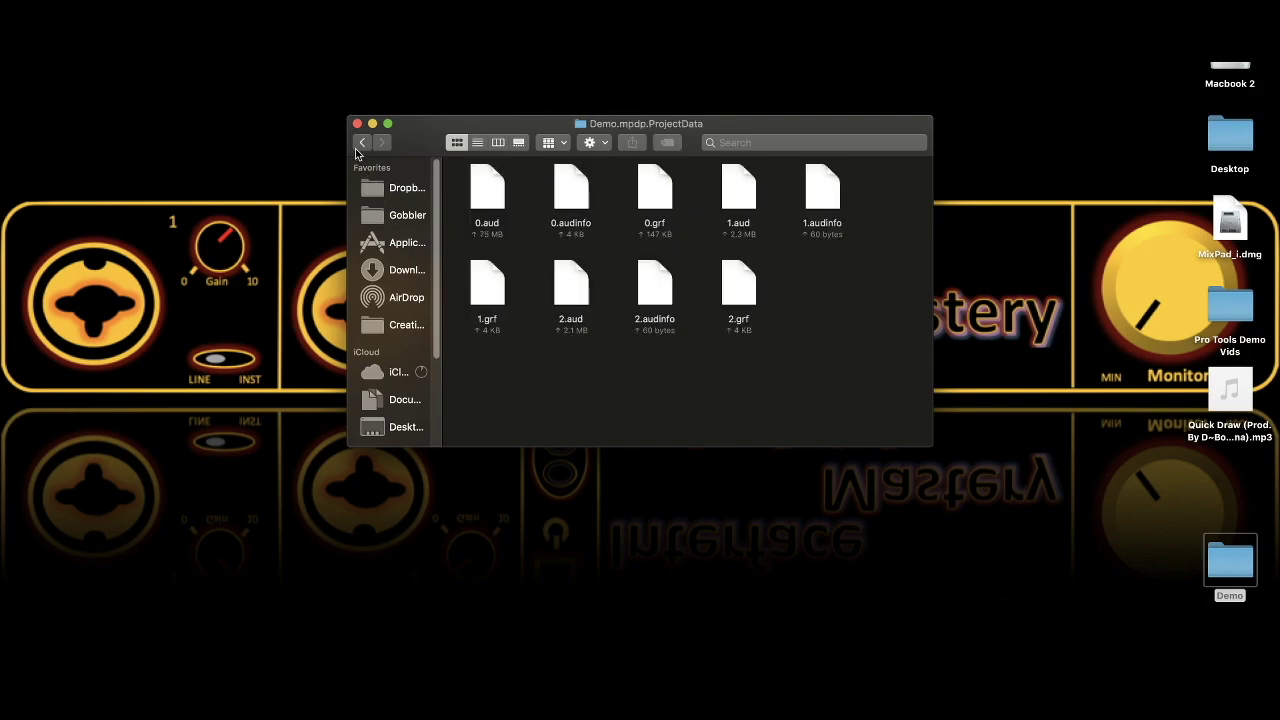
left_click(360, 143)
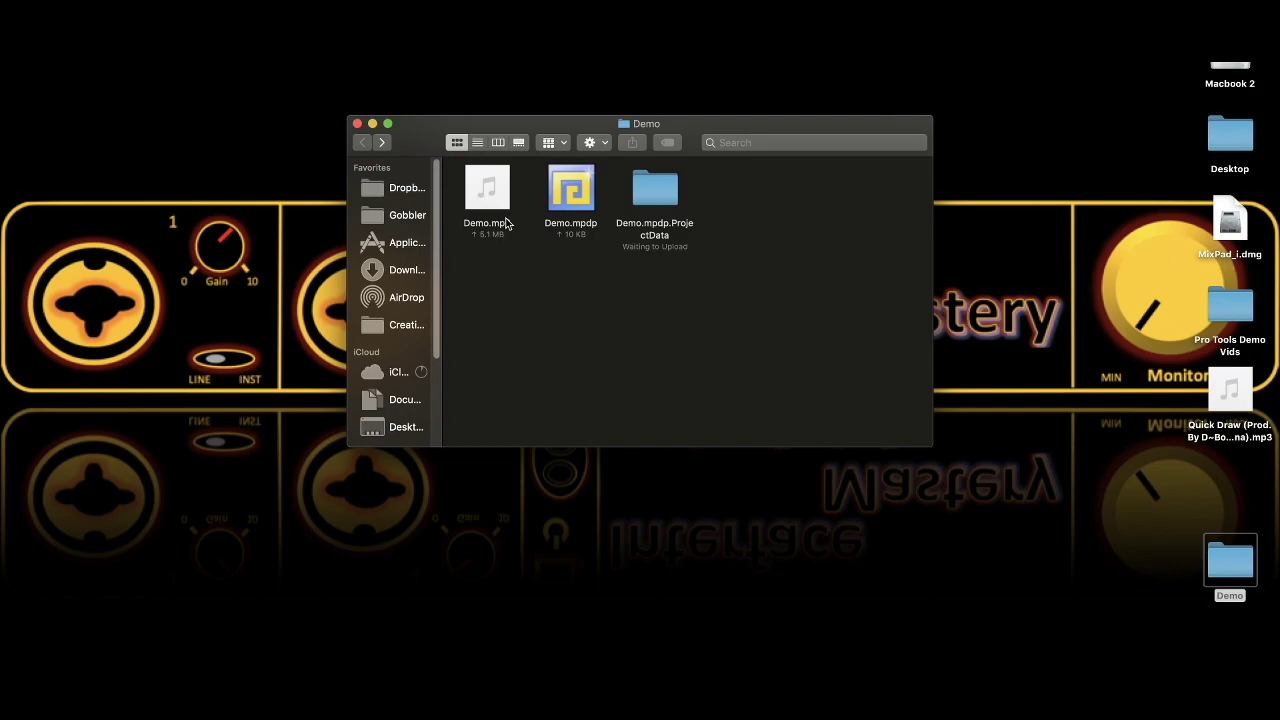
- Quick Look preview Demo.mp3, then reopen the Demo.mpdp project
mouse_move(510, 207)
left_click(502, 207)
key("space")
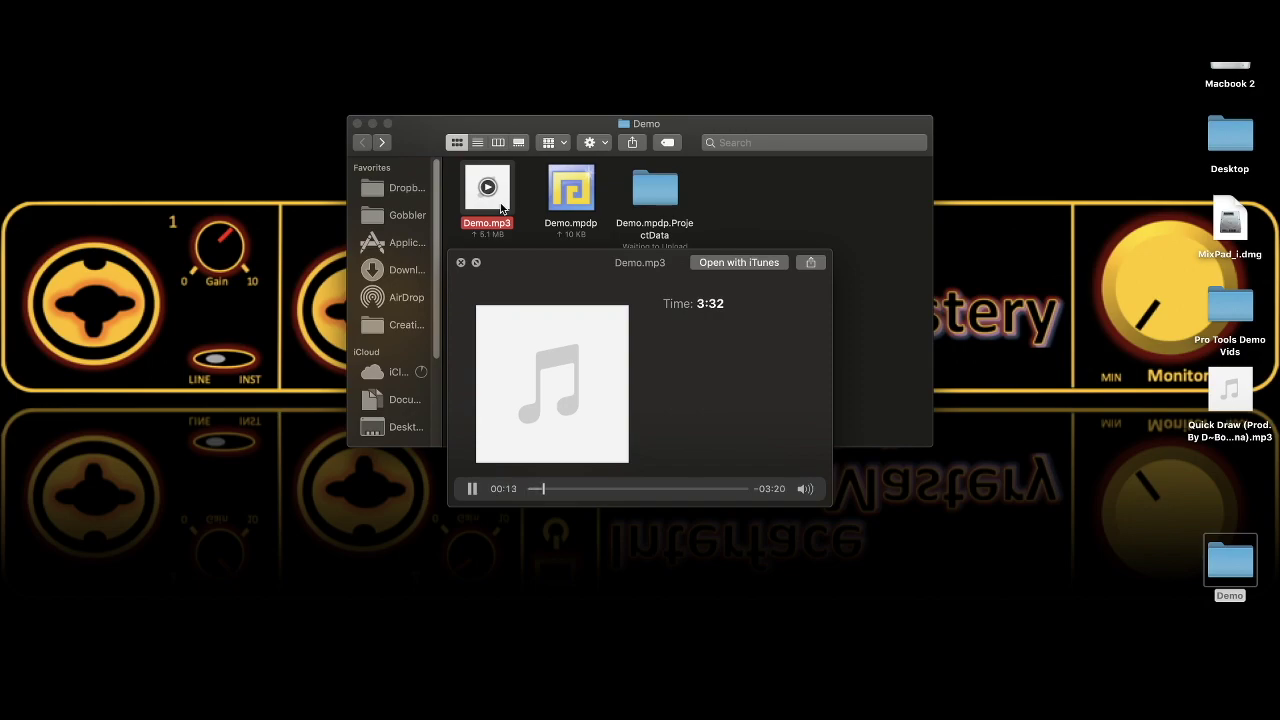
key("space")
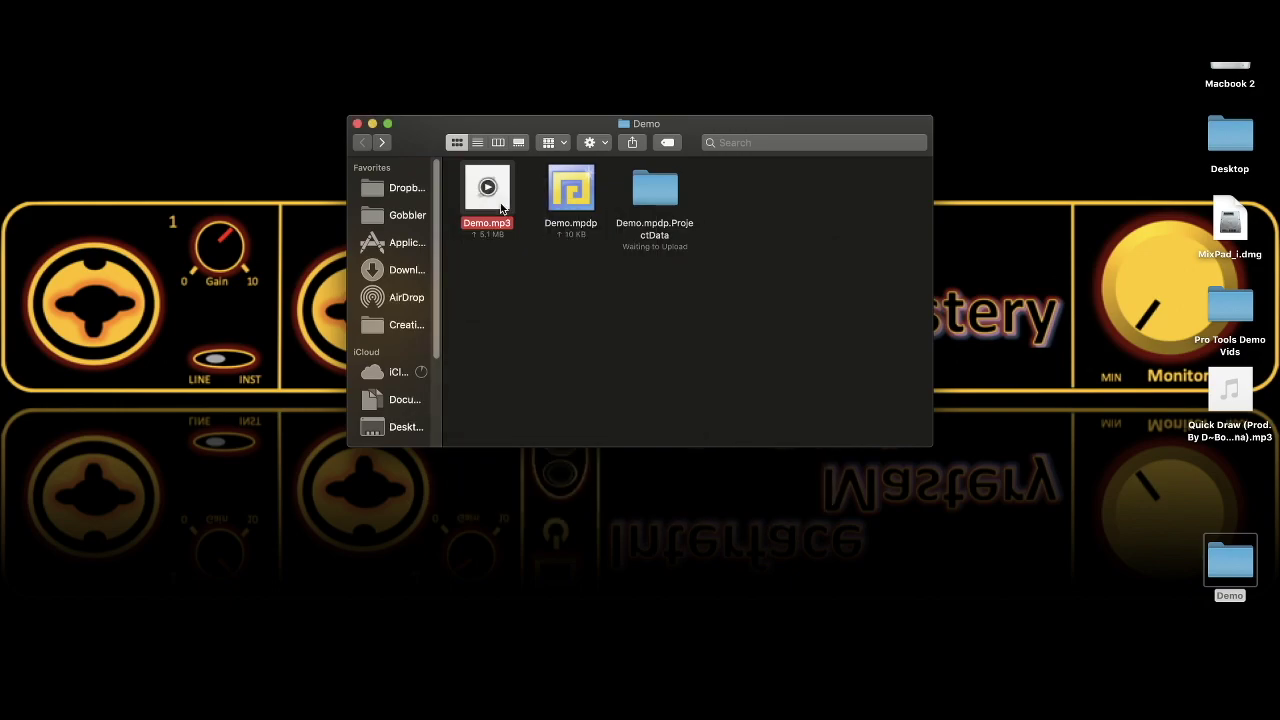
double_click(562, 197)
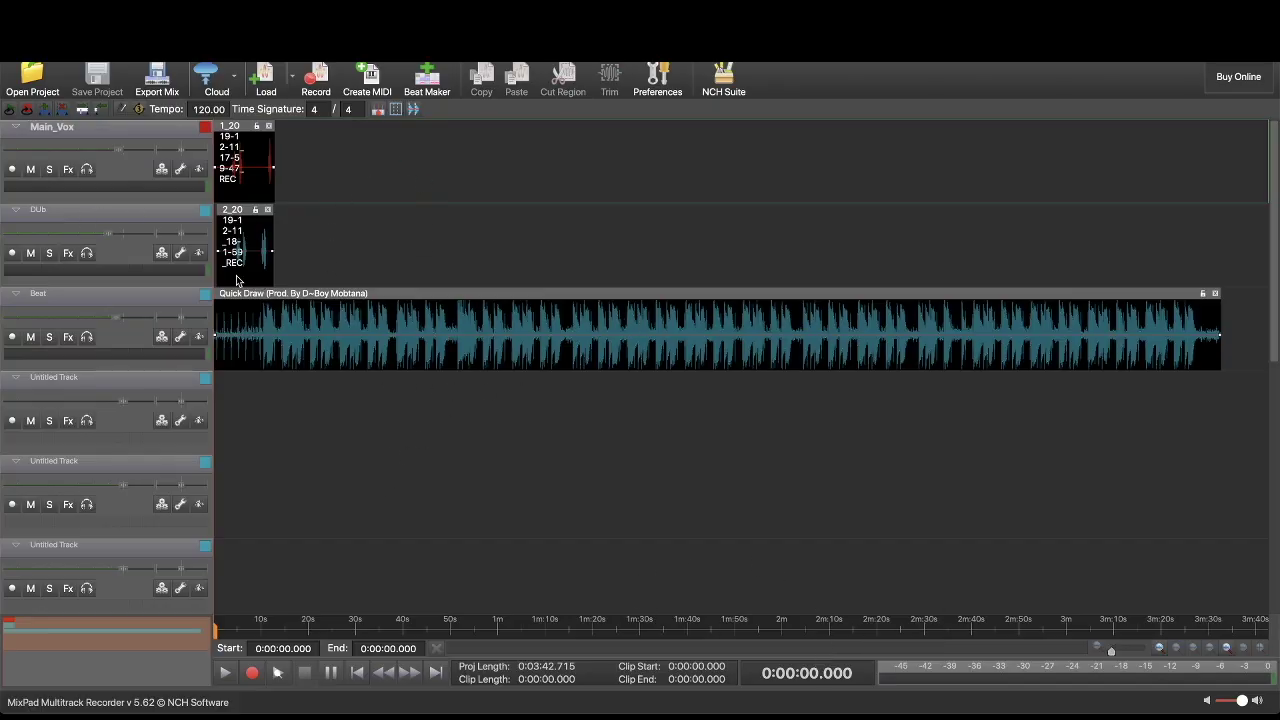
- Nudge the DUb and Main_Vox volumes, then mute the Beat and DUb tracks
left_click_drag(113, 234, 116, 234)
left_click_drag(119, 152, 118, 148)
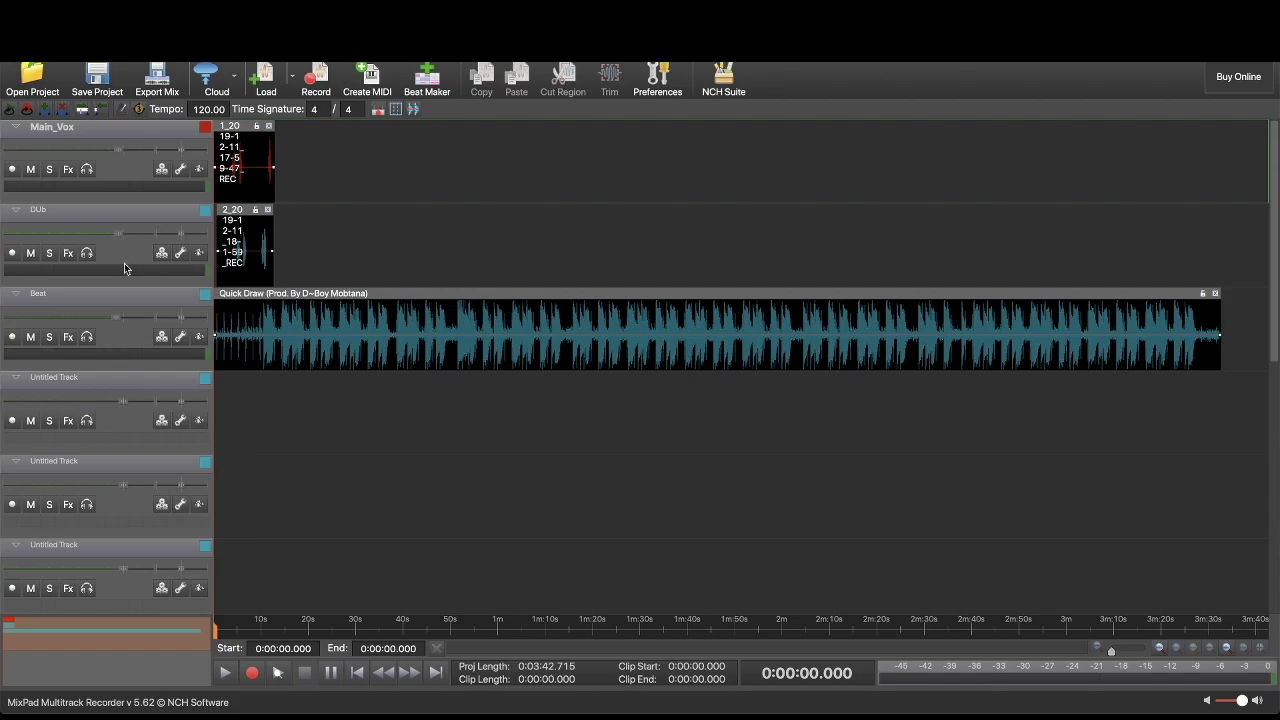
left_click(30, 338)
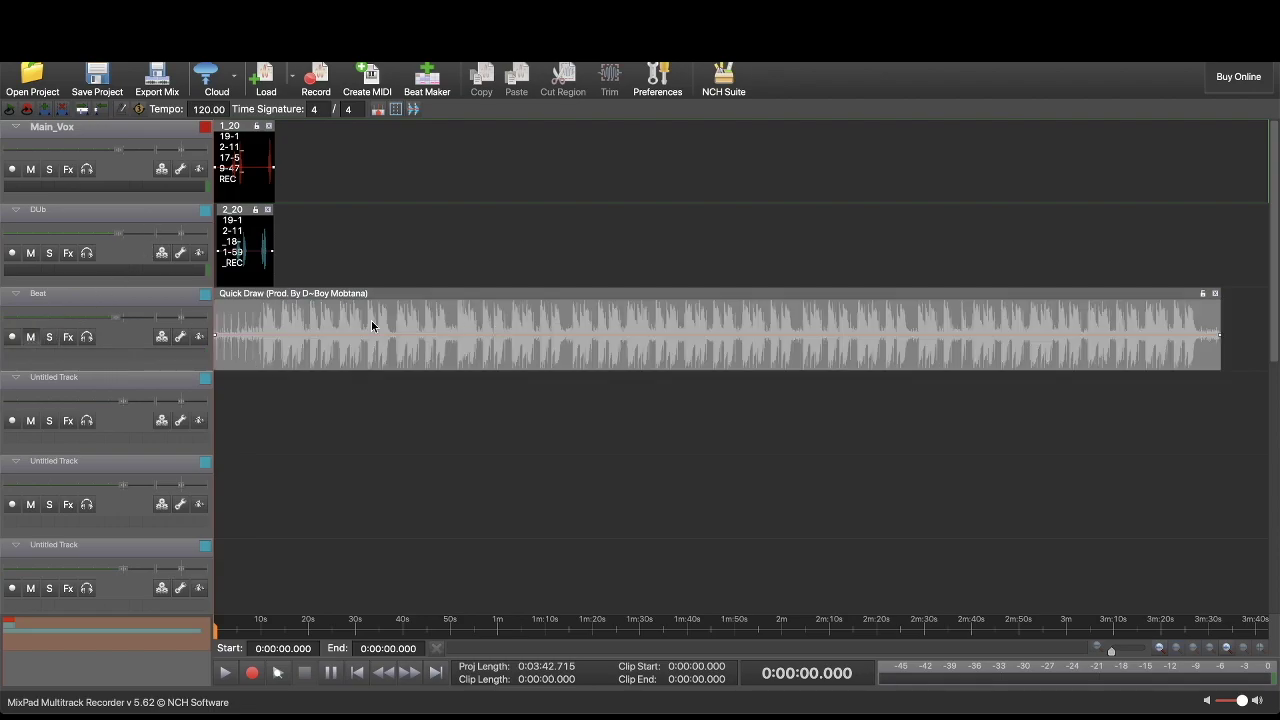
left_click(33, 255)
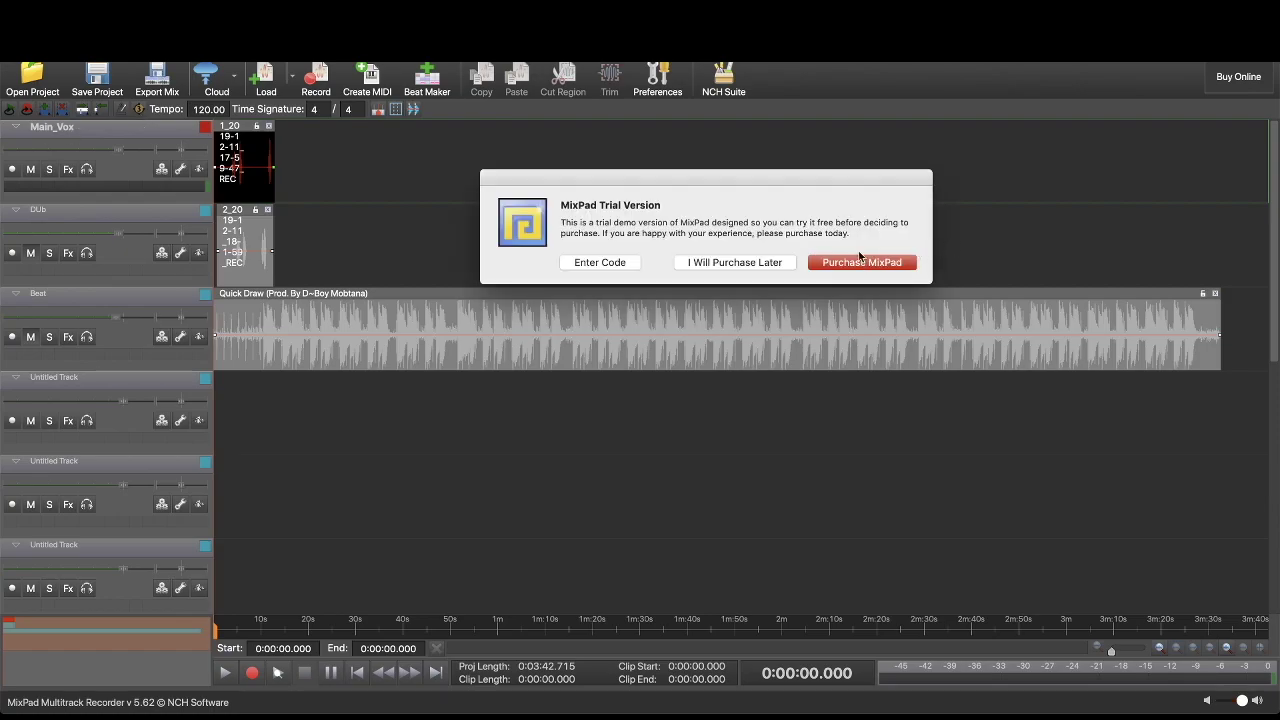
- Export the vocal as Main_Vox.wav in Music, switching the file type from .mp3 to .wav
left_click(766, 264)
left_click(630, 322)
left_click(870, 321)
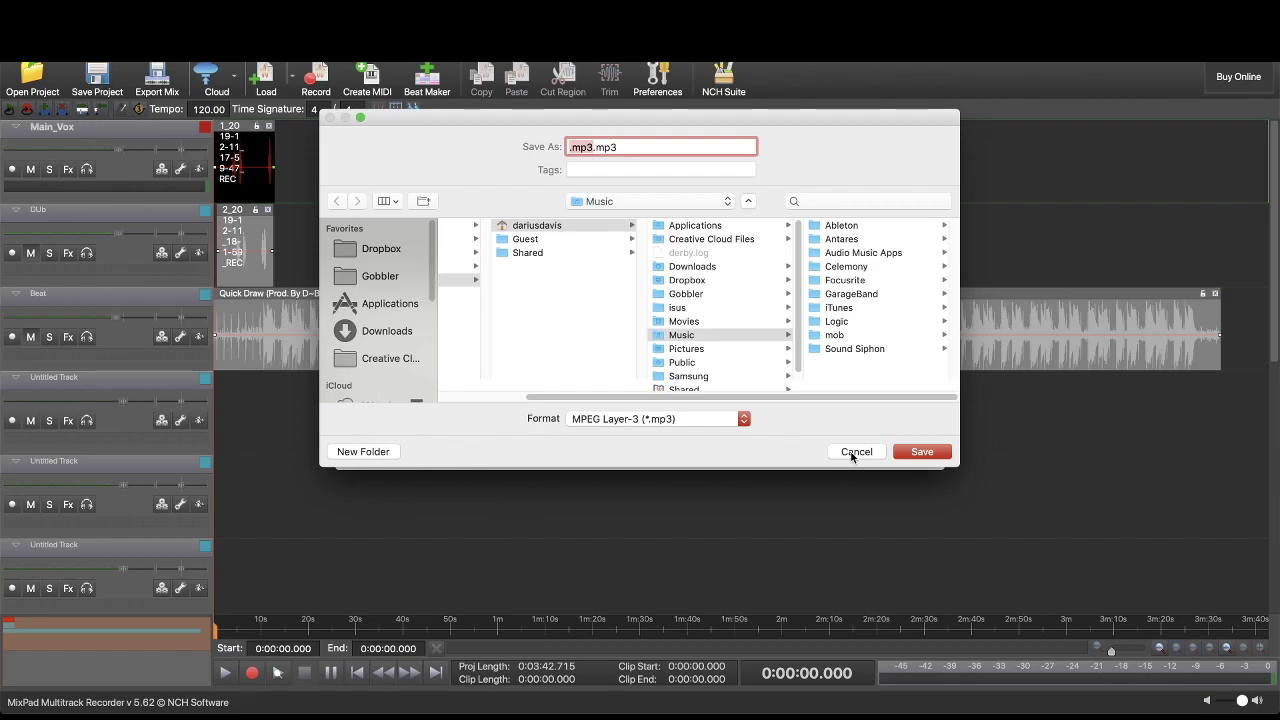
type("Main_Vox")
left_click(922, 452)
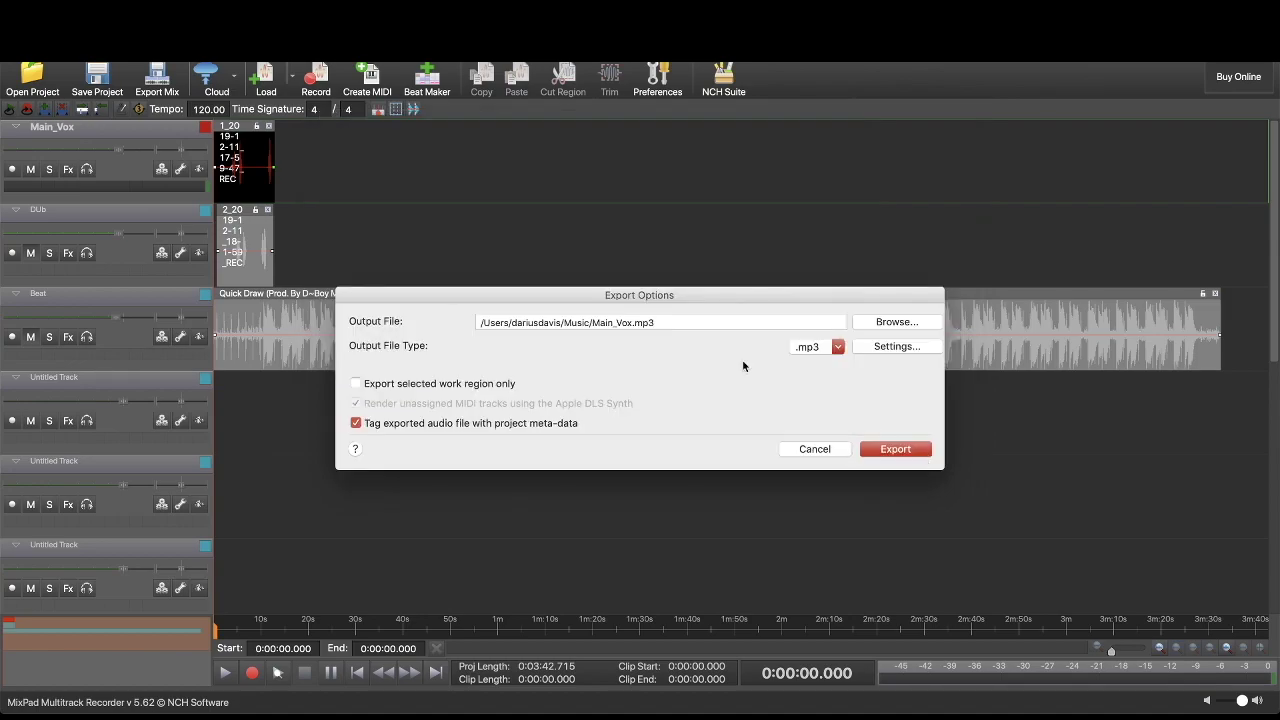
left_click(834, 348)
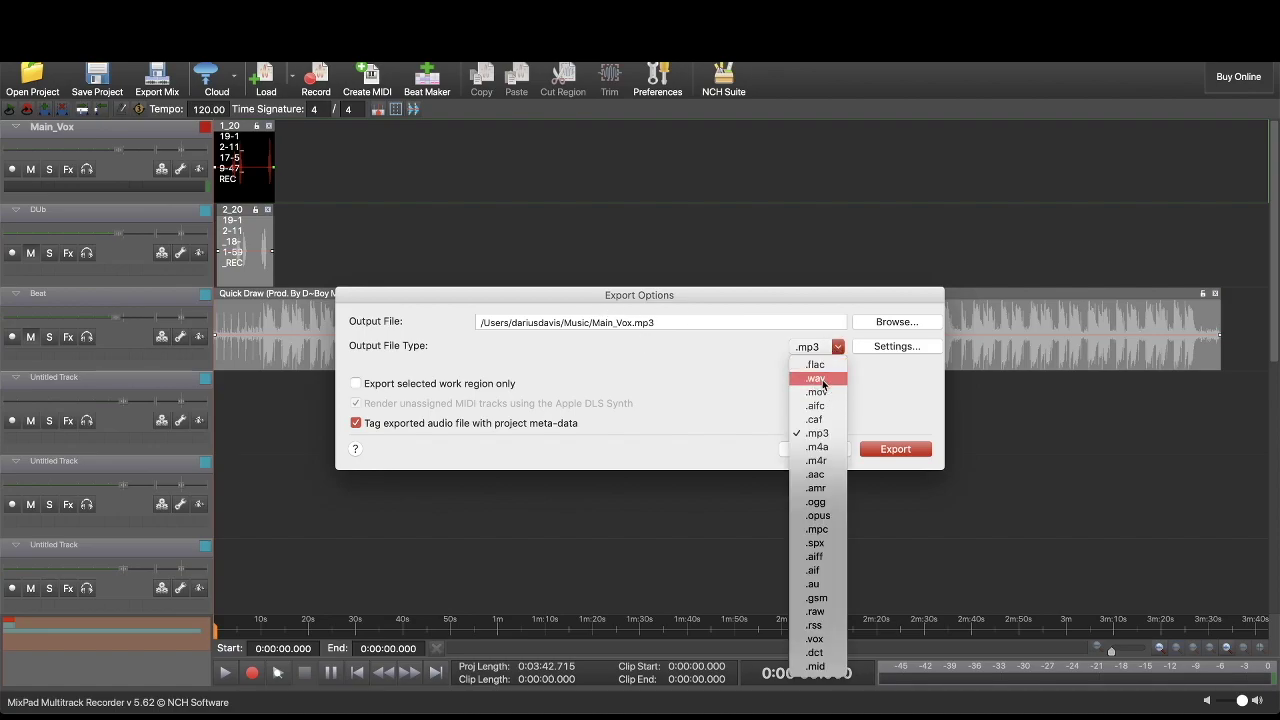
left_click(822, 380)
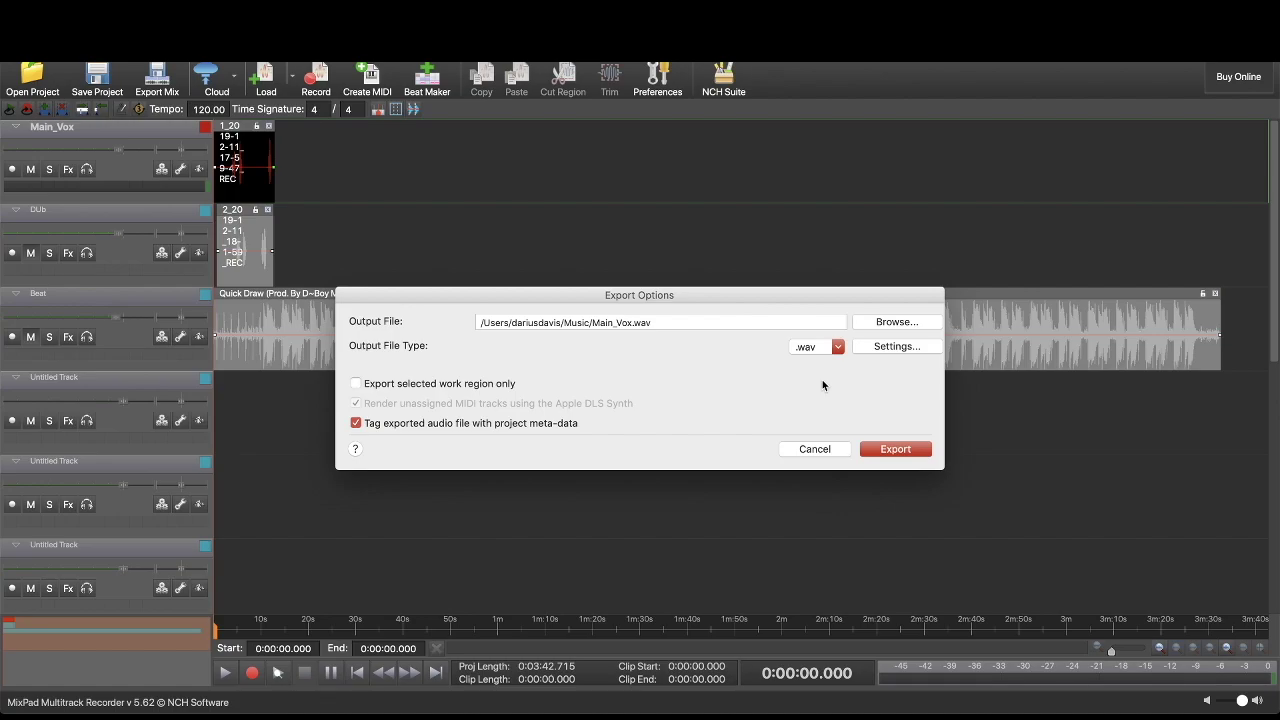
left_click(913, 448)
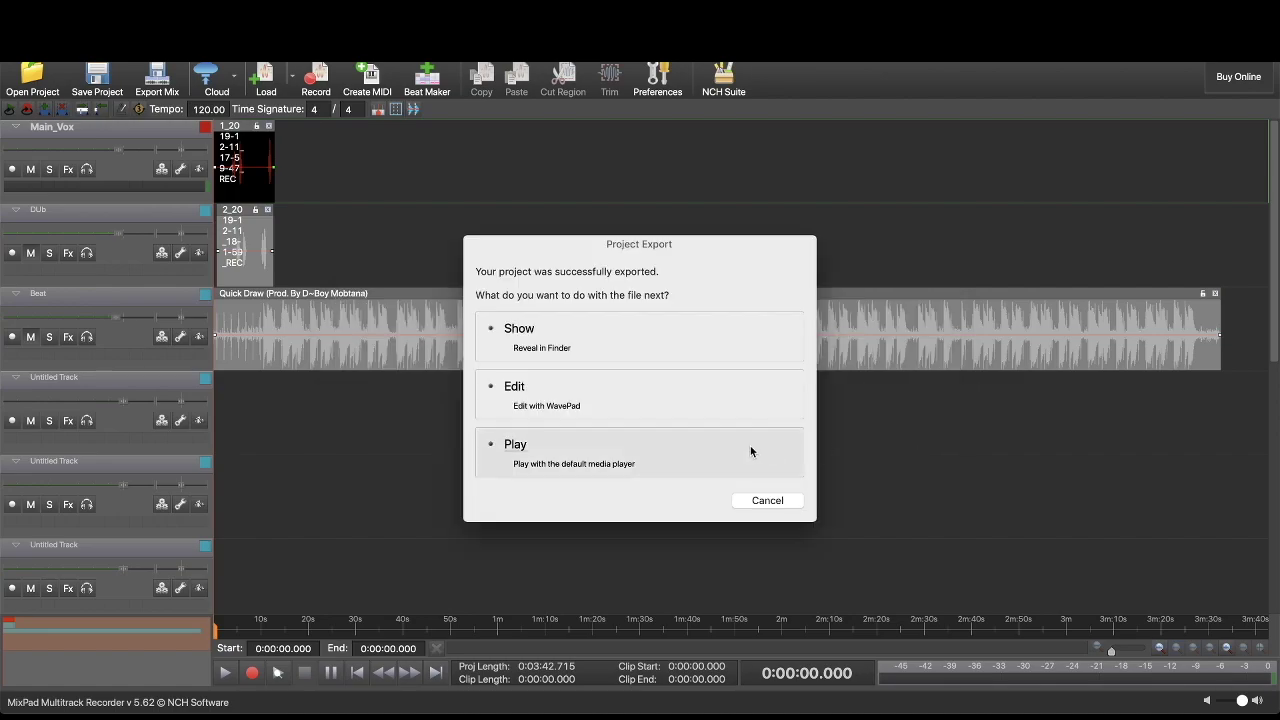
- Move Main_Vox.wav from the Music folder into the Demo folder and close the Music window
left_click(646, 355)
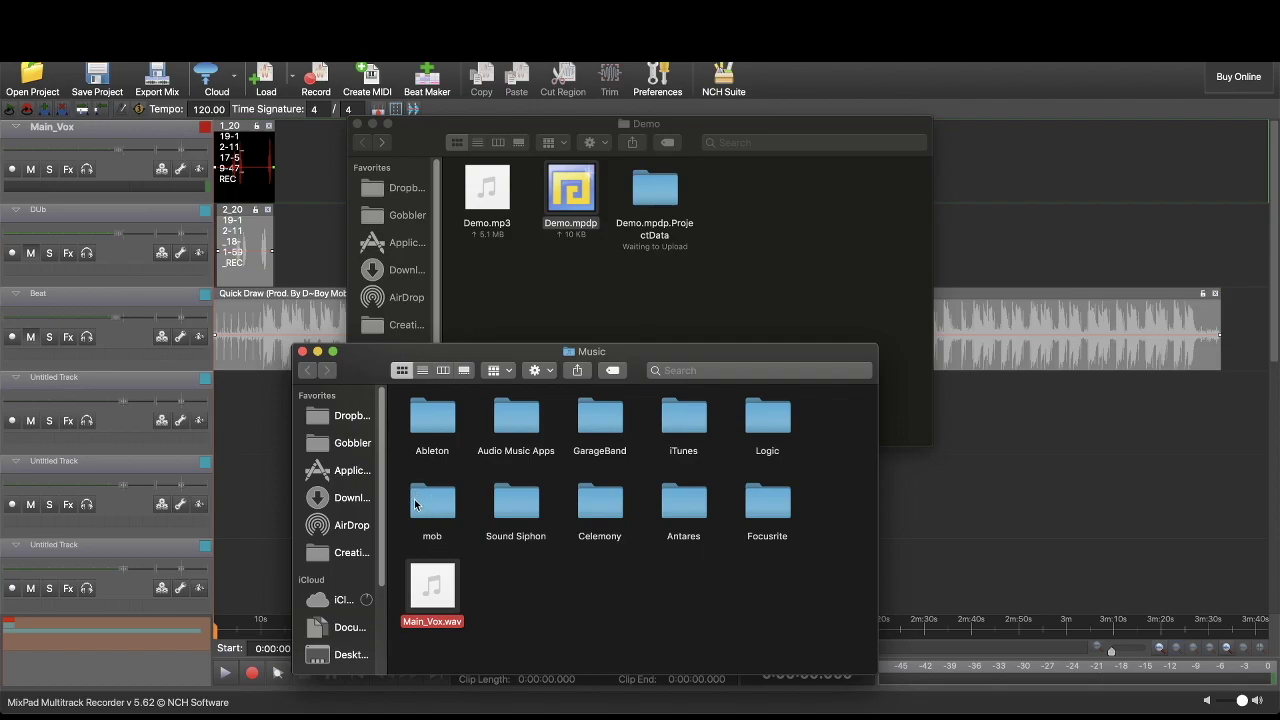
mouse_move(413, 598)
left_click_drag(413, 598, 643, 296)
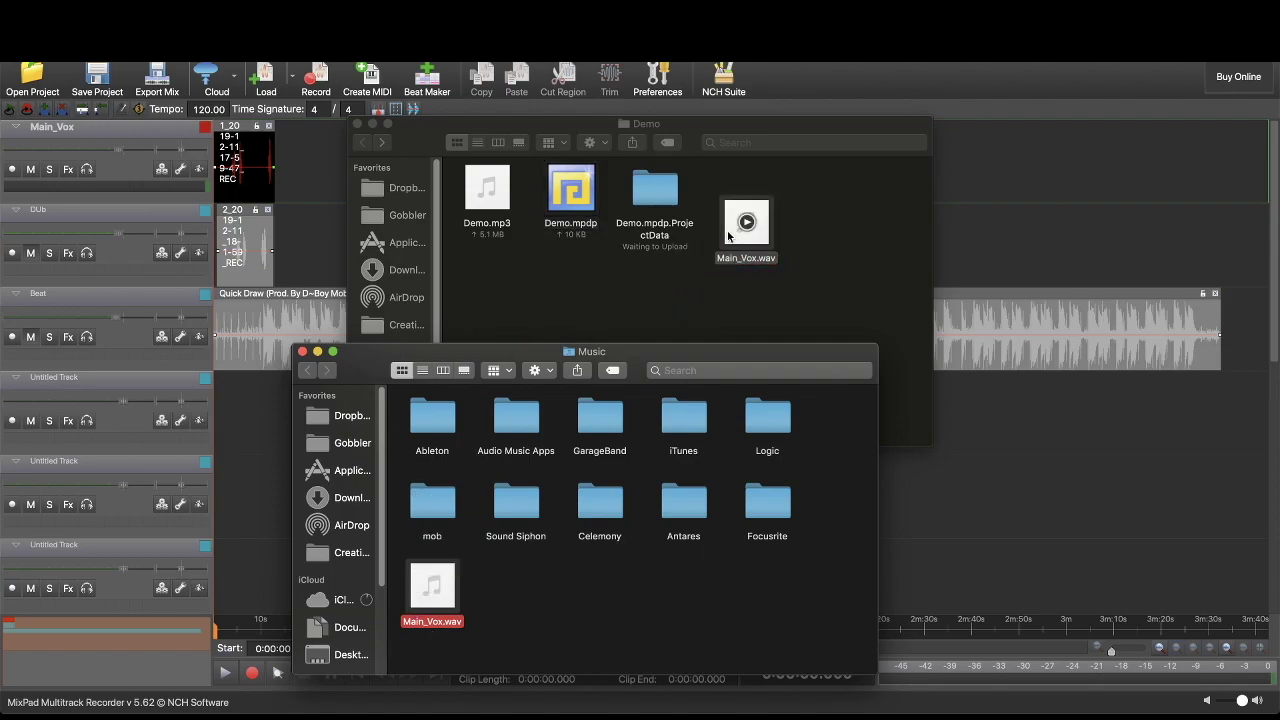
left_click(302, 351)
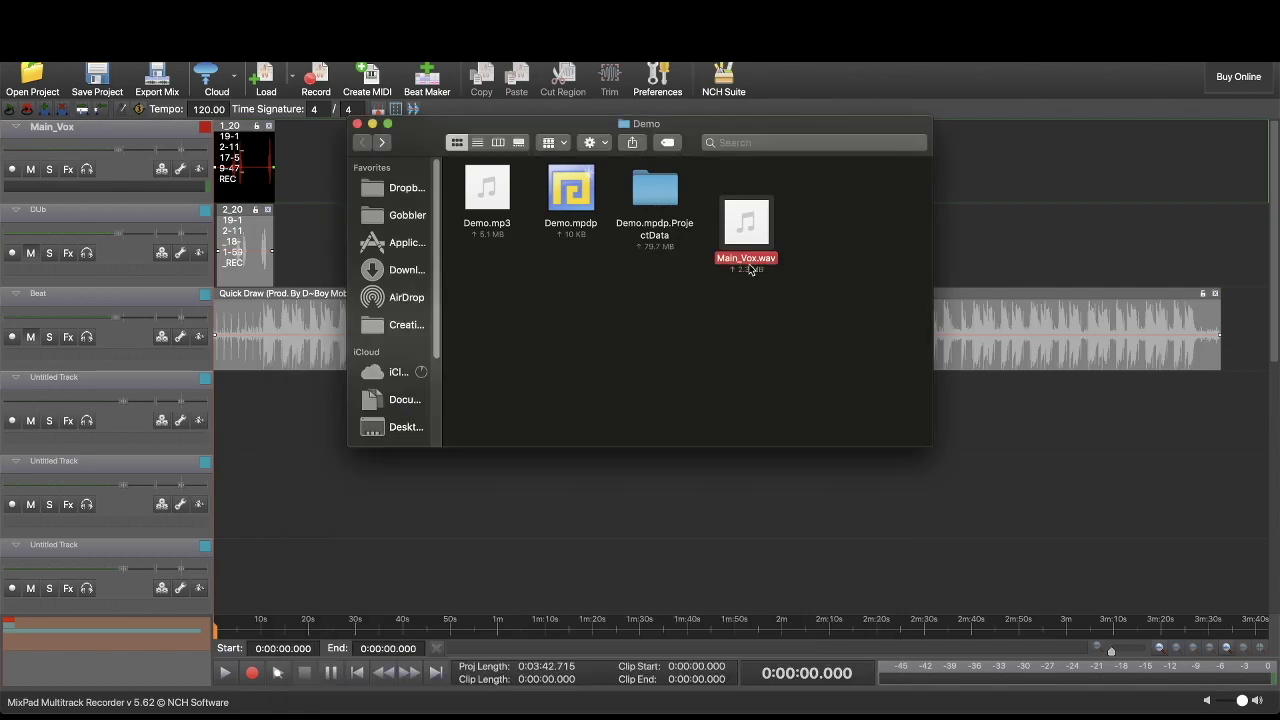
- Preview Main_Vox.wav with Quick Look, playing it to the end before closing
mouse_move(758, 227)
key("space")
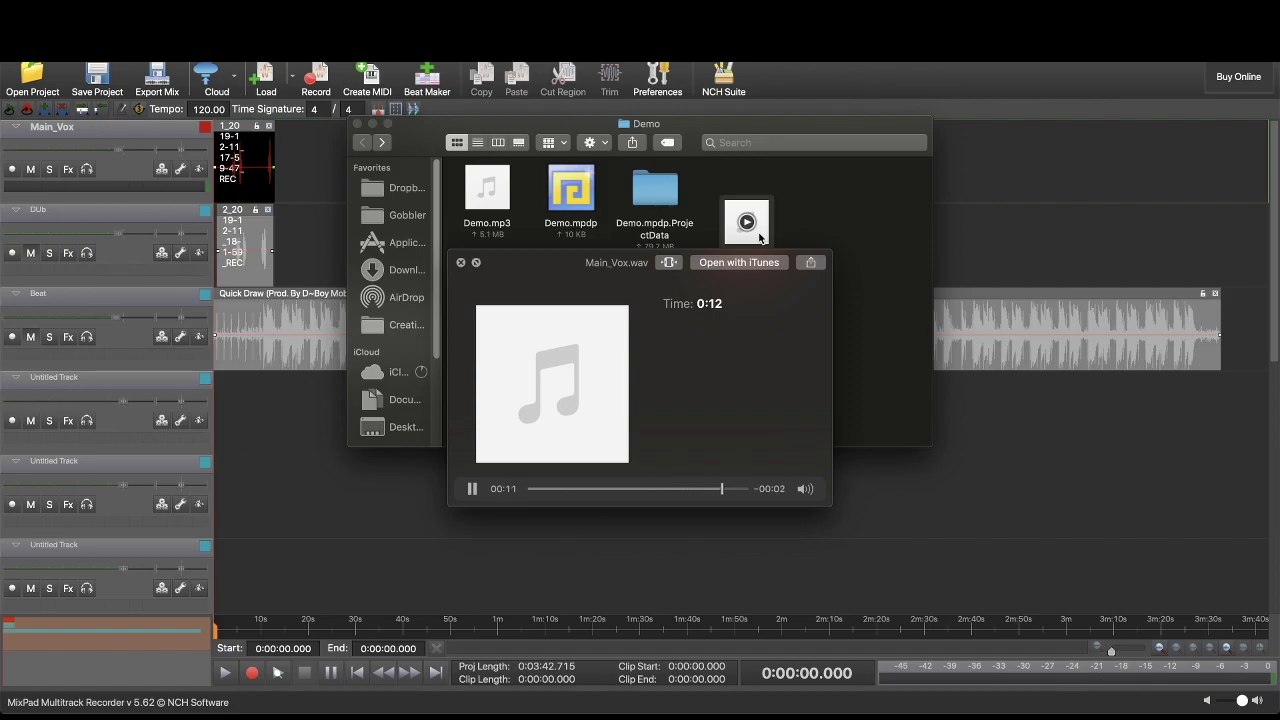
key("space")
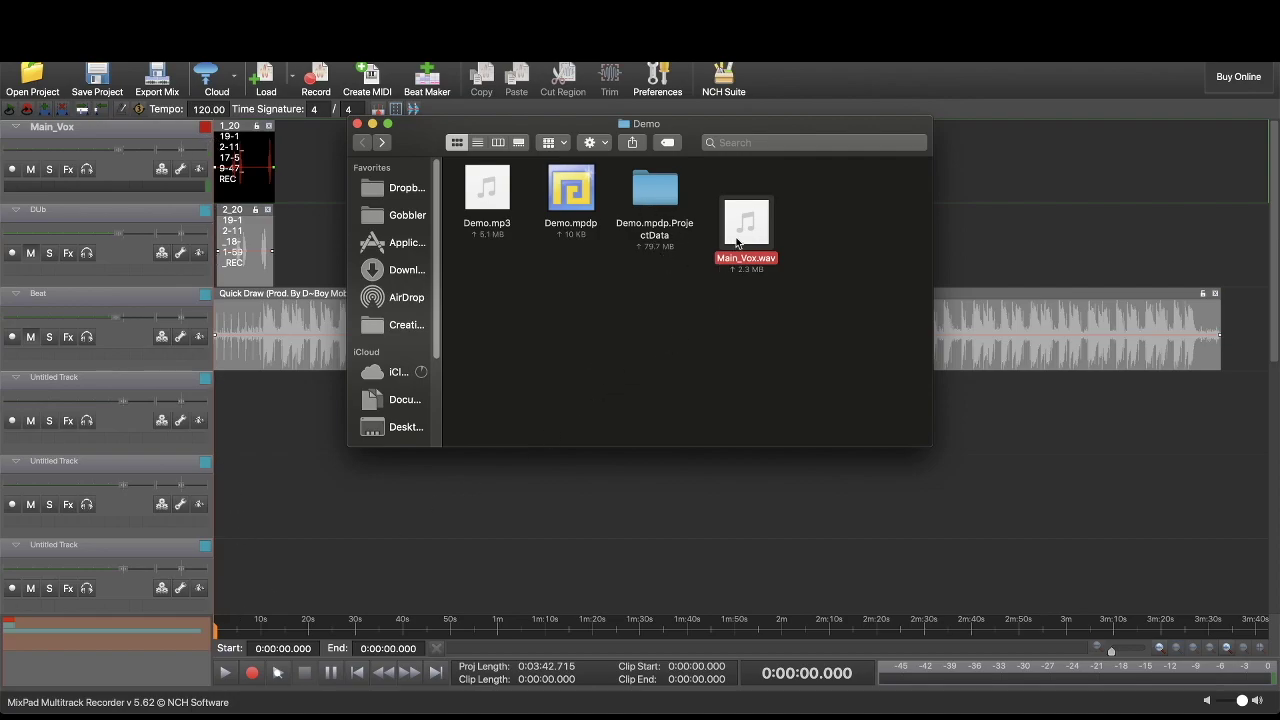
- Put Demo.mp3 and Main_Vox.wav into a new 'Raw Vox_Demo' folder, check it, and return to Demo
left_click(484, 212, "super")
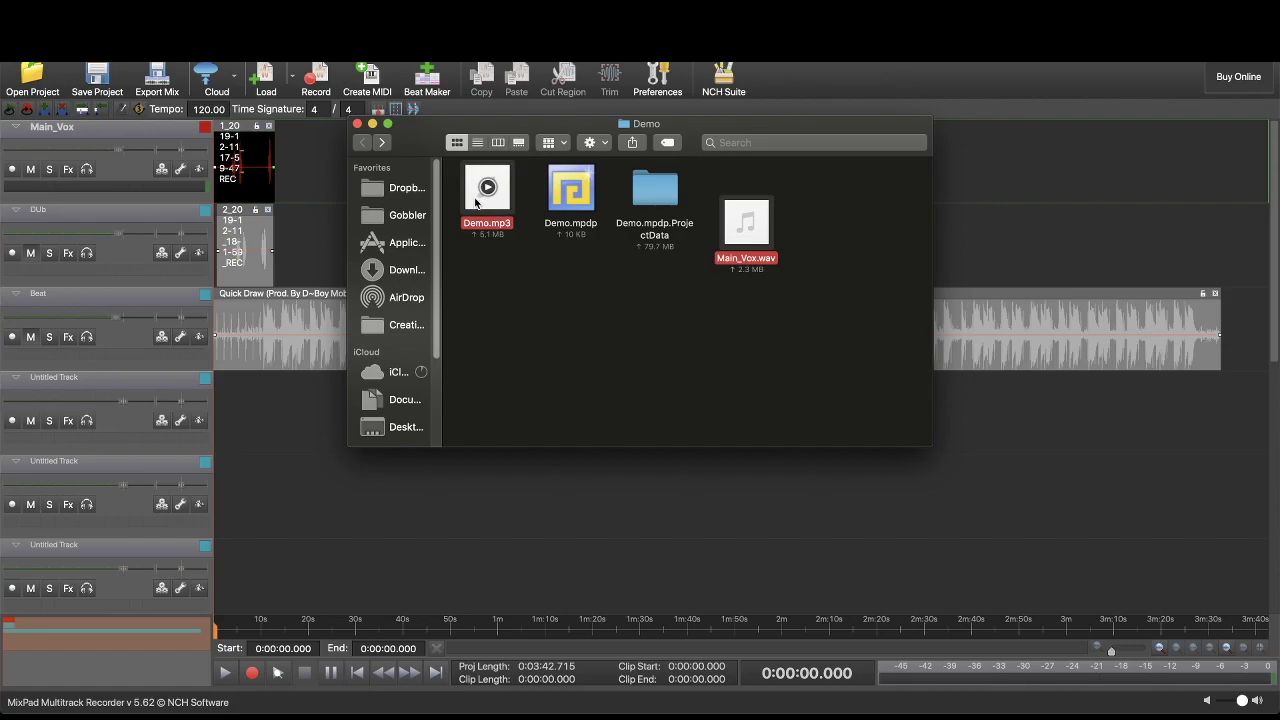
right_click(476, 203)
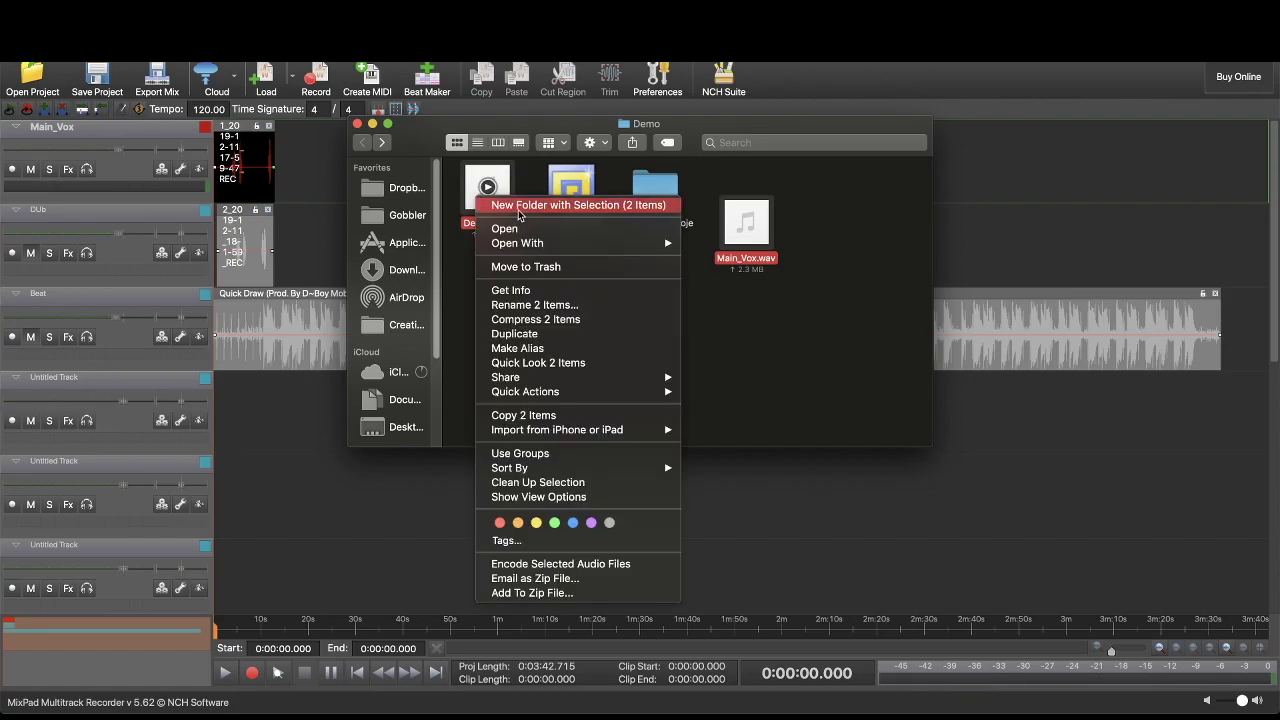
left_click(519, 210)
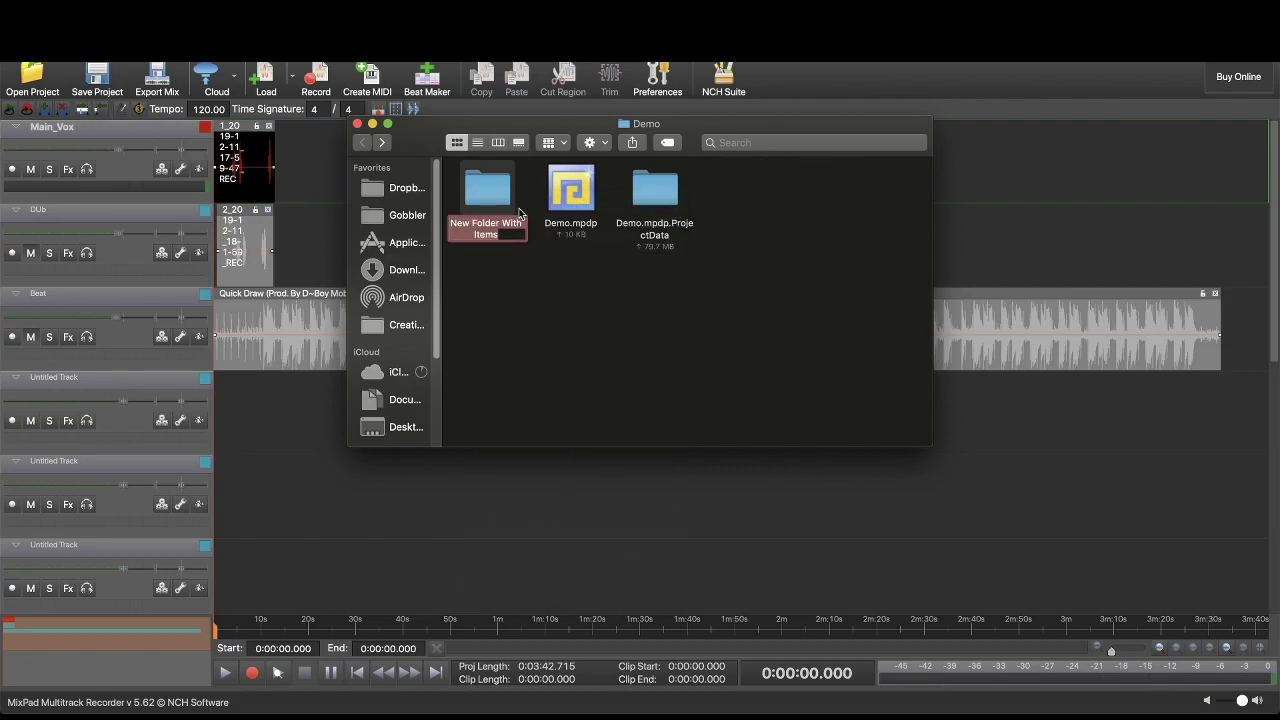
type("R")
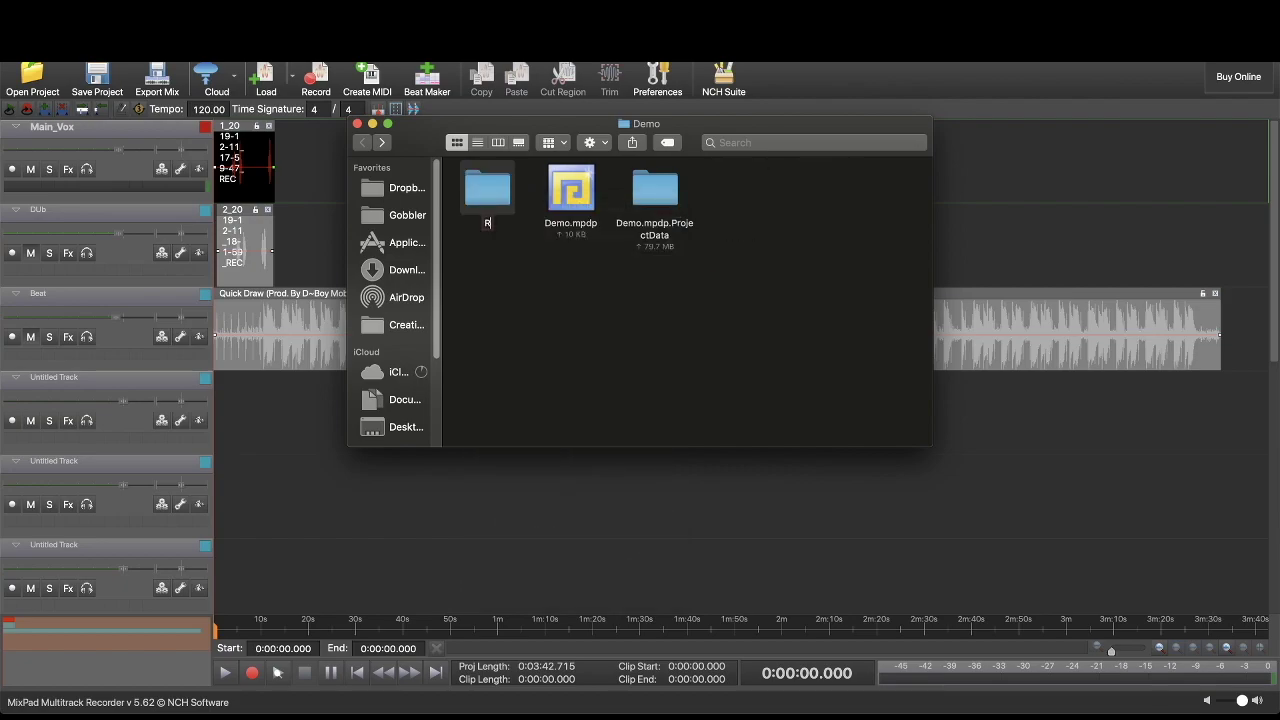
type("aw Vox")
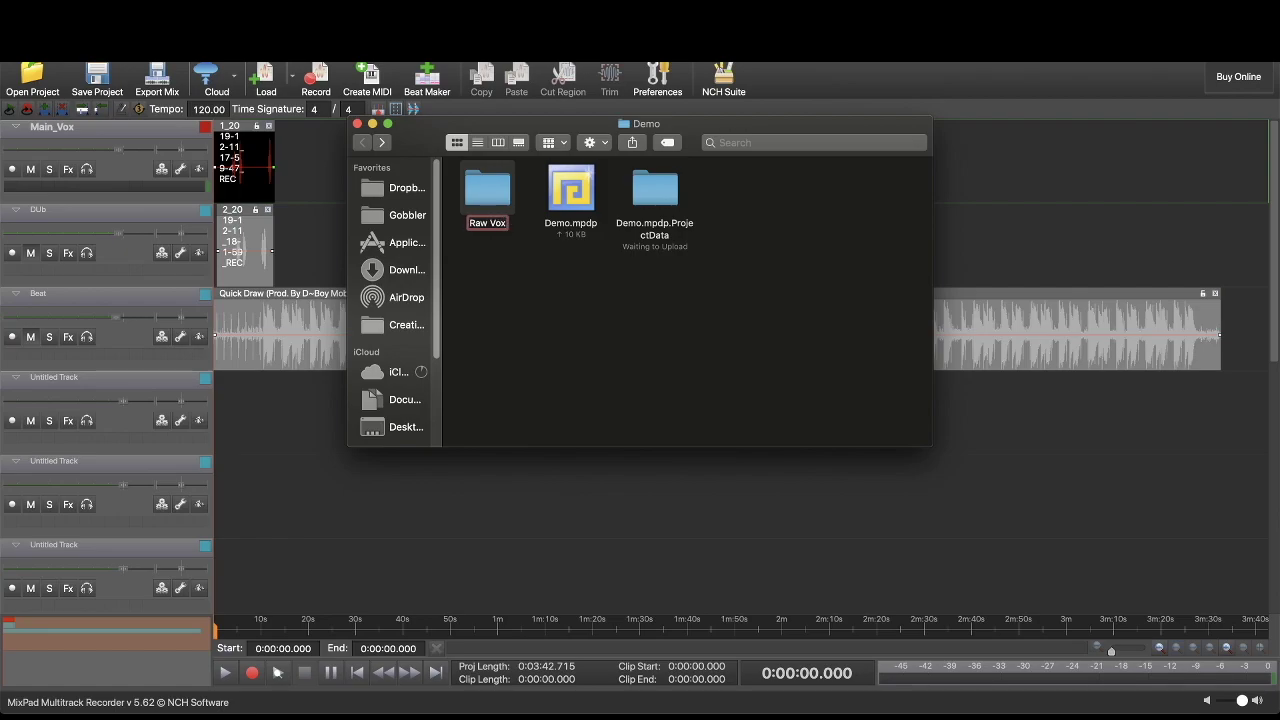
type("_Demo")
key("Return")
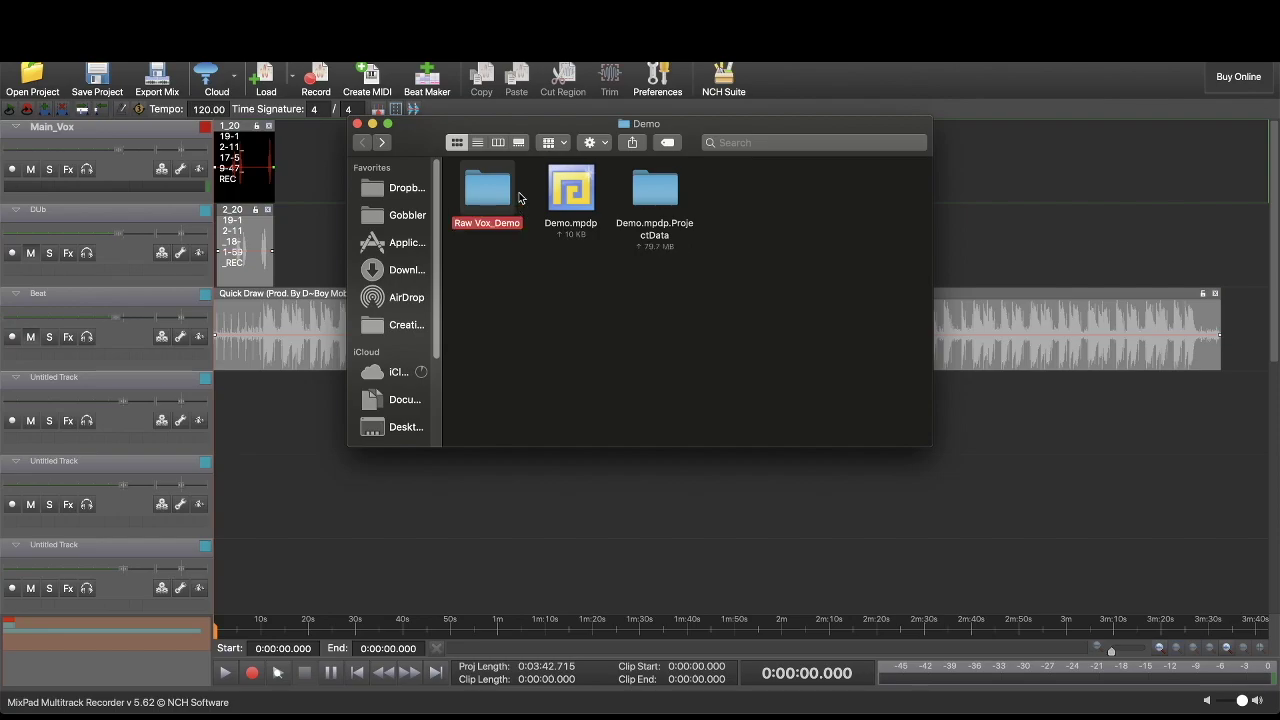
double_click(492, 185)
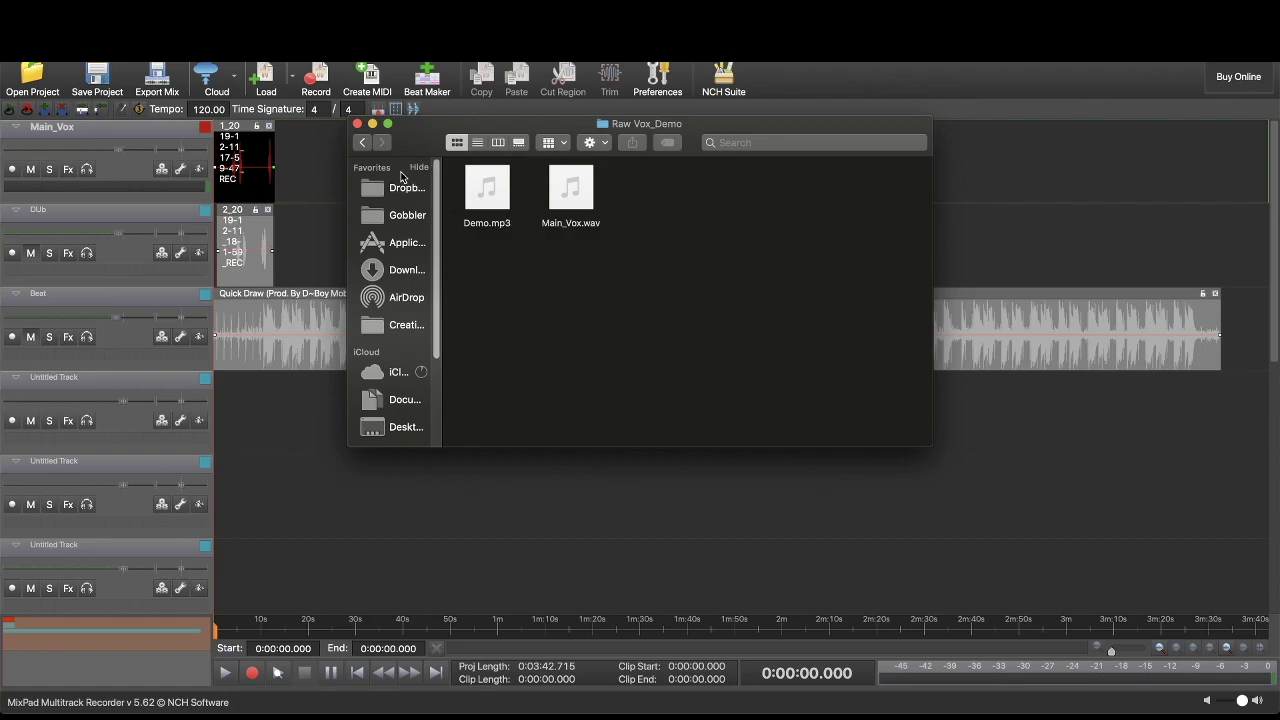
left_click(360, 145)
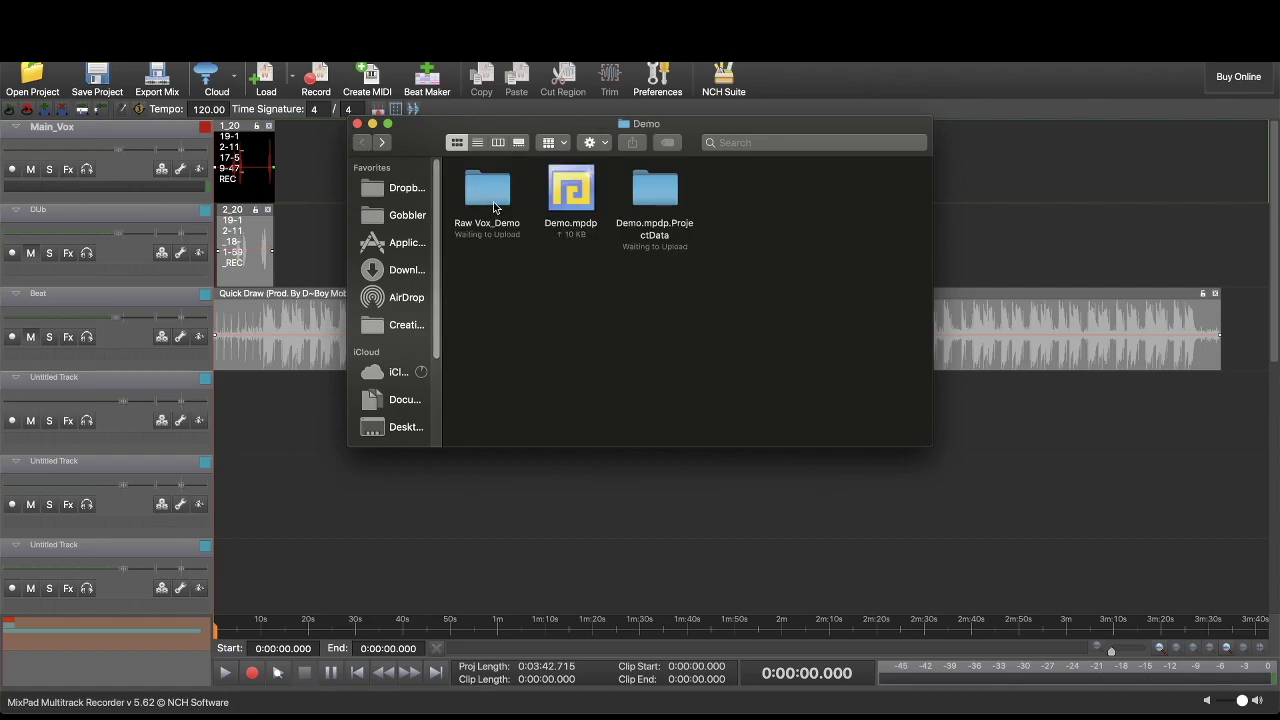